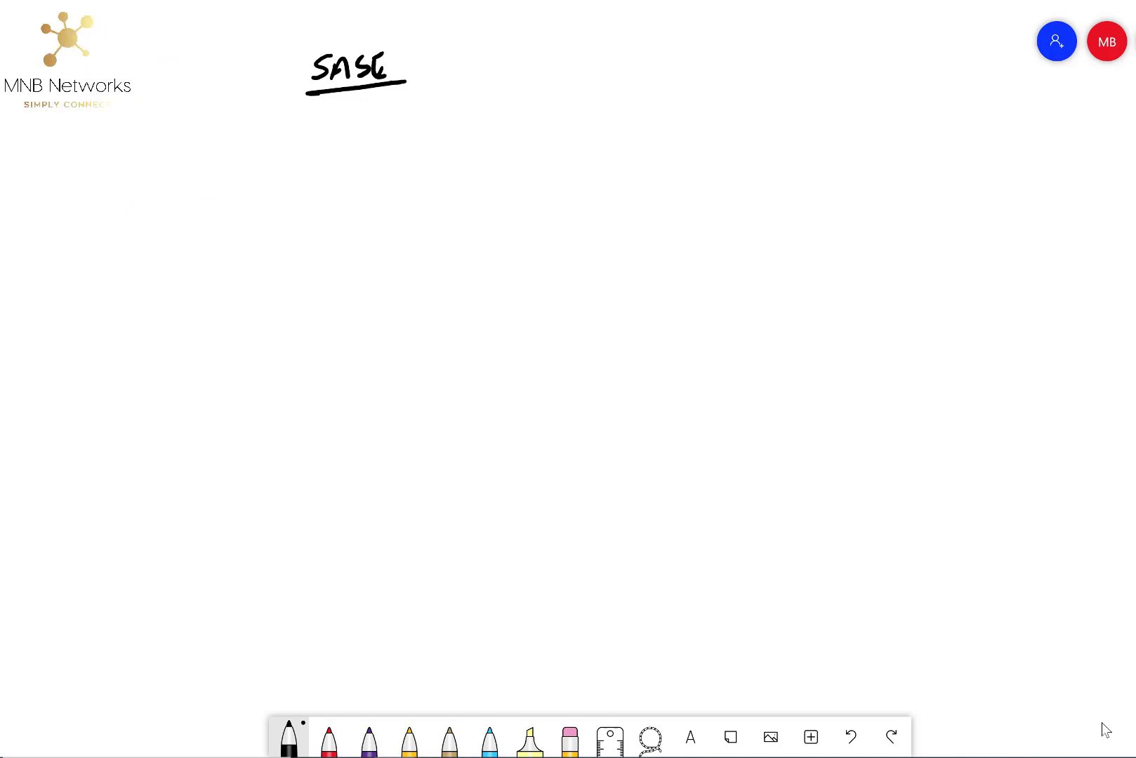
# Draw the INET cloud and two linked circled-X routers sitting on a LAN line below
pyautogui.moveTo(429, 332)
pyautogui.mouseDown()
pyautogui.moveTo(460, 375)
pyautogui.moveTo(590, 325)
pyautogui.moveTo(421, 325)
pyautogui.moveTo(470, 363)
pyautogui.moveTo(498, 338)
pyautogui.moveTo(521, 359)
pyautogui.moveTo(509, 340)
pyautogui.mouseUp()
pyautogui.moveTo(537, 332)
pyautogui.mouseDown()
pyautogui.moveTo(537, 348)
pyautogui.moveTo(524, 341)
pyautogui.moveTo(546, 323)
pyautogui.mouseUp()
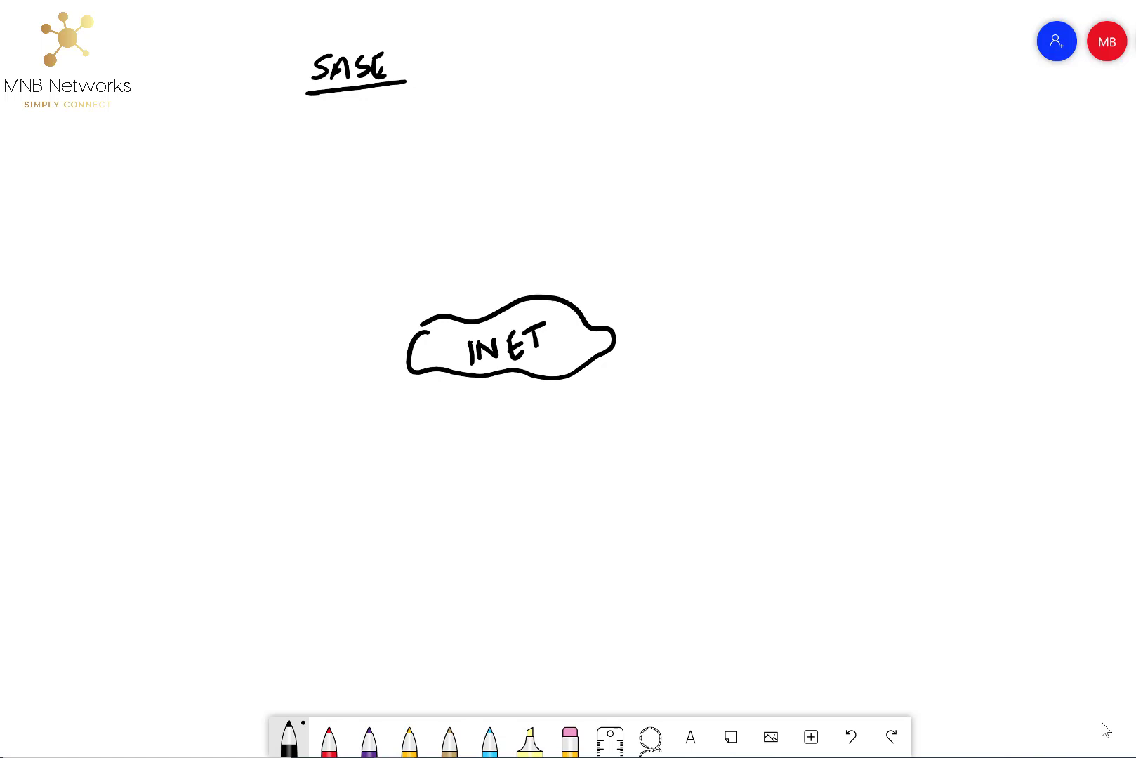
pyautogui.moveTo(449, 521)
pyautogui.mouseDown()
pyautogui.moveTo(464, 556)
pyautogui.moveTo(468, 537)
pyautogui.mouseUp()
pyautogui.moveTo(550, 518)
pyautogui.mouseDown()
pyautogui.moveTo(536, 551)
pyautogui.moveTo(546, 518)
pyautogui.moveTo(565, 554)
pyautogui.mouseUp()
pyautogui.moveTo(546, 551); pyautogui.dragTo(565, 528)
pyautogui.moveTo(482, 547); pyautogui.dragTo(534, 545)
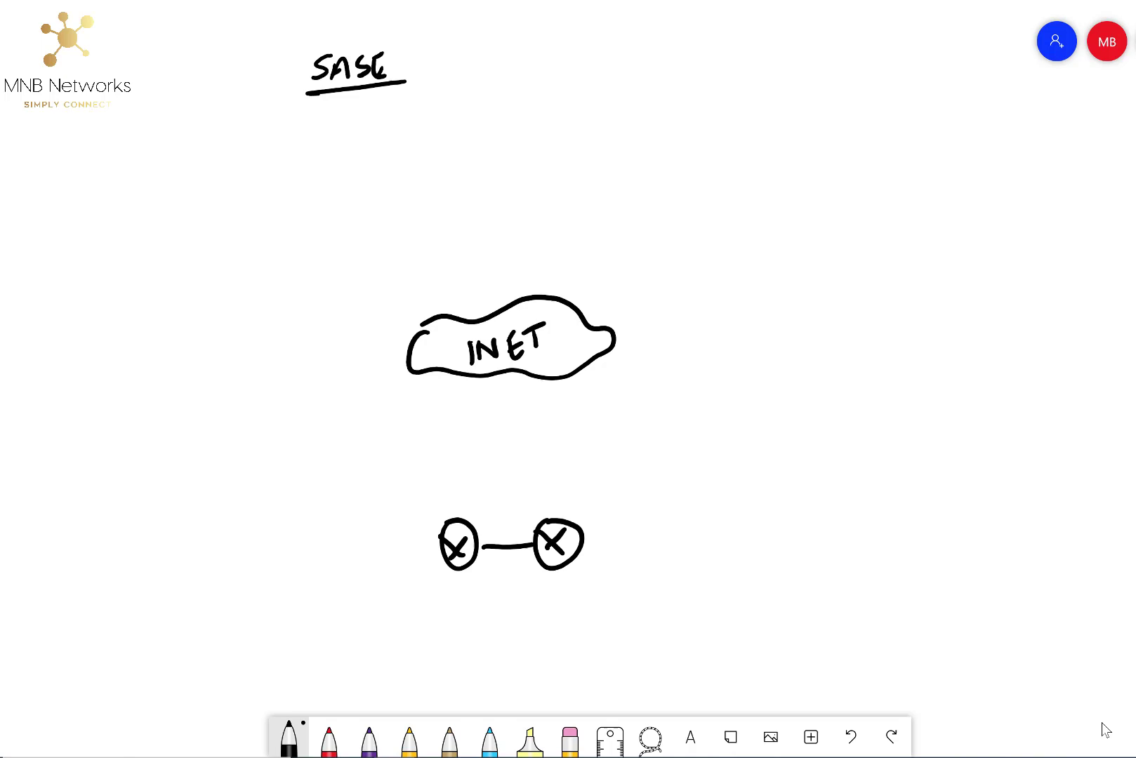
pyautogui.moveTo(462, 570); pyautogui.dragTo(465, 602)
pyautogui.moveTo(549, 573); pyautogui.dragTo(552, 593)
pyautogui.moveTo(410, 613)
pyautogui.mouseDown()
pyautogui.moveTo(700, 600)
pyautogui.moveTo(705, 623)
pyautogui.mouseUp()
pyautogui.moveTo(408, 600); pyautogui.dragTo(408, 646)
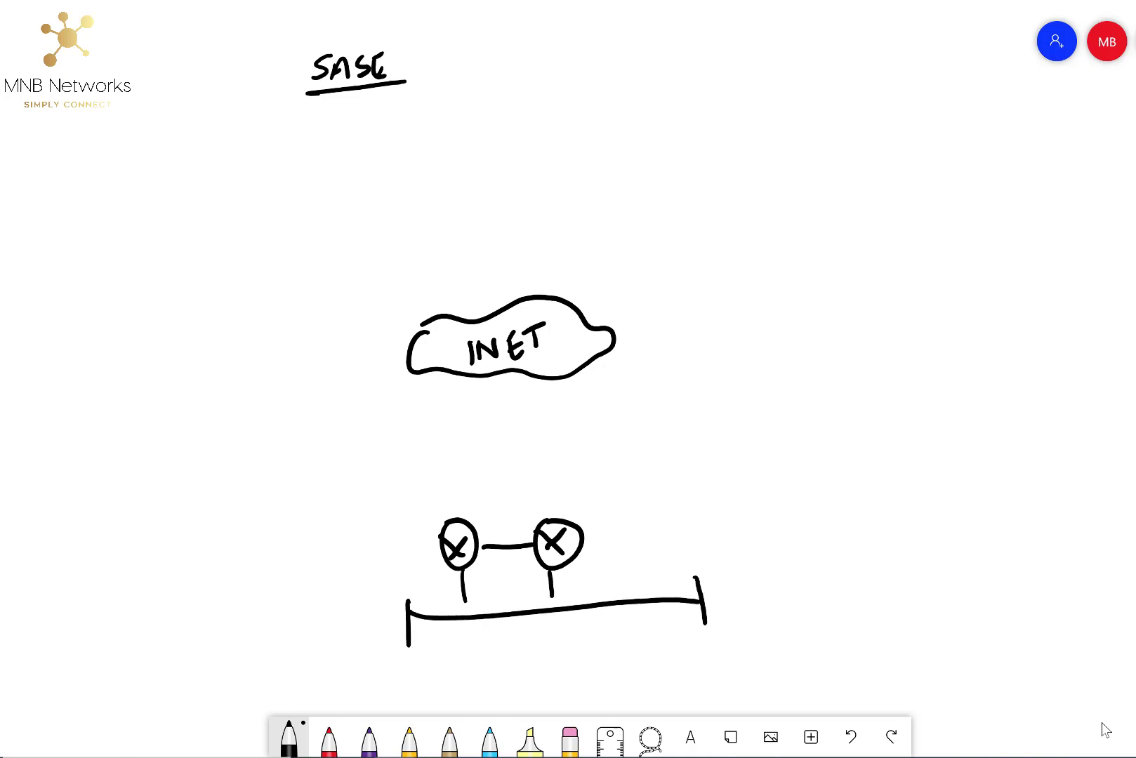
# Link INET to a WEBSITES cloud up-right and a SAAS cloud below it
pyautogui.moveTo(591, 325)
pyautogui.mouseDown()
pyautogui.moveTo(721, 241)
pyautogui.moveTo(859, 265)
pyautogui.moveTo(737, 224)
pyautogui.moveTo(798, 260)
pyautogui.moveTo(820, 244)
pyautogui.moveTo(813, 254)
pyautogui.moveTo(831, 257)
pyautogui.moveTo(842, 236)
pyautogui.mouseUp()
pyautogui.moveTo(835, 240); pyautogui.dragTo(851, 260)
pyautogui.moveTo(614, 355)
pyautogui.mouseDown()
pyautogui.moveTo(701, 338)
pyautogui.moveTo(744, 382)
pyautogui.moveTo(807, 309)
pyautogui.moveTo(714, 324)
pyautogui.moveTo(745, 365)
pyautogui.moveTo(814, 345)
pyautogui.moveTo(813, 359)
pyautogui.mouseUp()
# Draw a DC box linked rightward to an MPLS cloud at the top
pyautogui.moveTo(422, 113)
pyautogui.mouseDown()
pyautogui.moveTo(426, 172)
pyautogui.moveTo(570, 165)
pyautogui.moveTo(431, 202)
pyautogui.moveTo(426, 160)
pyautogui.moveTo(524, 160)
pyautogui.mouseUp()
pyautogui.moveTo(561, 101)
pyautogui.mouseDown()
pyautogui.moveTo(679, 77)
pyautogui.moveTo(756, 113)
pyautogui.moveTo(737, 36)
pyautogui.moveTo(690, 74)
pyautogui.moveTo(750, 68)
pyautogui.moveTo(757, 87)
pyautogui.mouseUp()
pyautogui.moveTo(765, 66)
pyautogui.mouseDown()
pyautogui.moveTo(766, 93)
pyautogui.moveTo(769, 82)
pyautogui.mouseUp()
pyautogui.moveTo(788, 65)
pyautogui.mouseDown()
pyautogui.moveTo(805, 87)
pyautogui.moveTo(812, 76)
pyautogui.moveTo(808, 89)
pyautogui.moveTo(896, 45)
pyautogui.moveTo(932, 71)
pyautogui.moveTo(935, 26)
pyautogui.mouseUp()
# Add two circled-X sites off MPLS with a small arrow between them
pyautogui.moveTo(911, 44); pyautogui.dragTo(941, 57)
pyautogui.moveTo(939, 36); pyautogui.dragTo(911, 70)
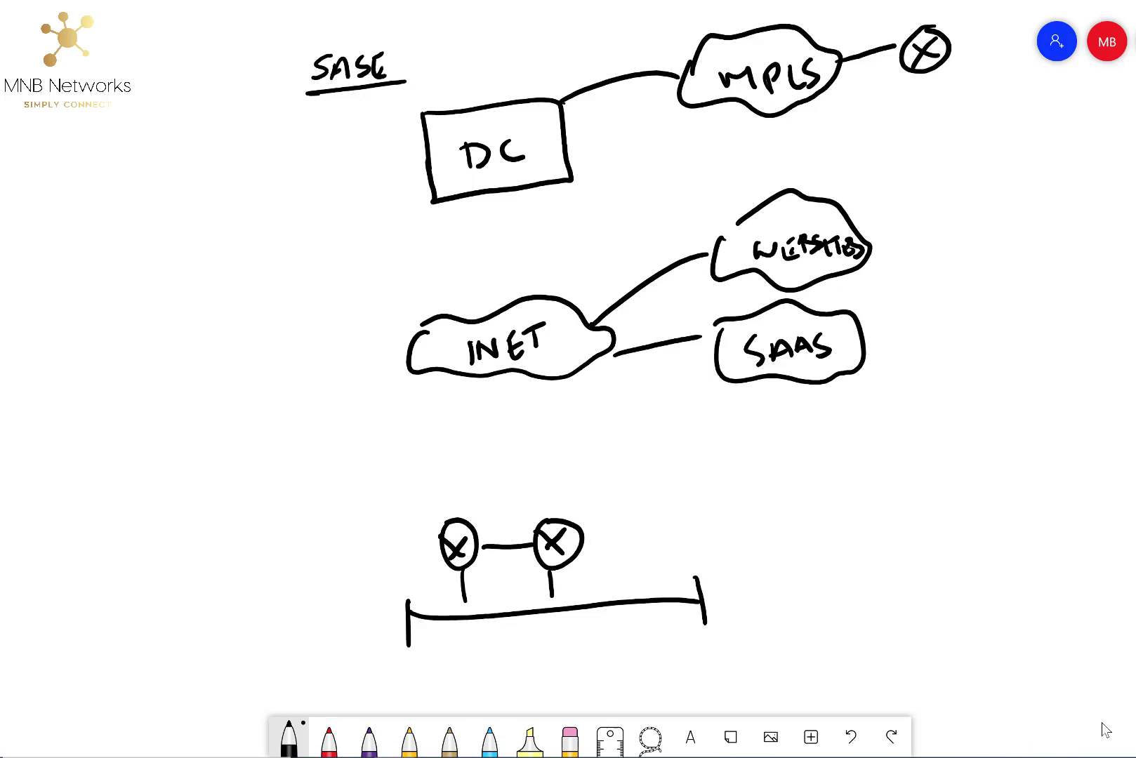
pyautogui.moveTo(822, 91)
pyautogui.mouseDown()
pyautogui.moveTo(934, 140)
pyautogui.moveTo(945, 99)
pyautogui.moveTo(949, 126)
pyautogui.mouseUp()
pyautogui.moveTo(943, 108); pyautogui.dragTo(935, 137)
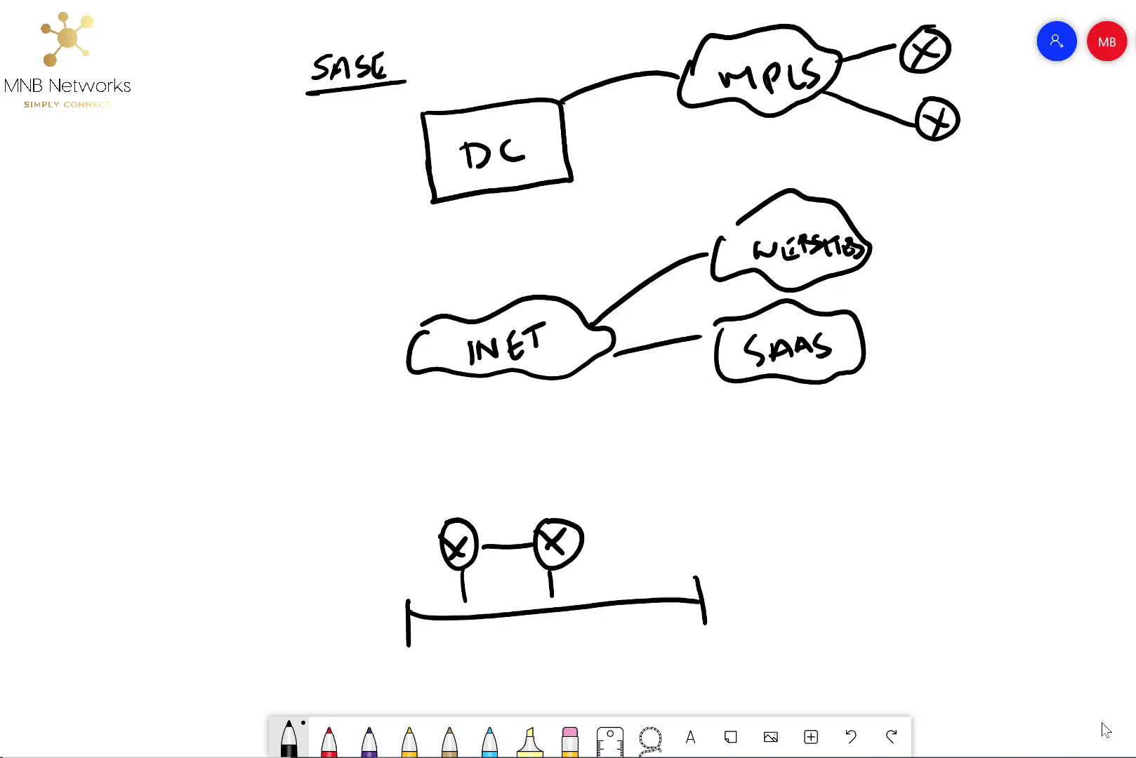
pyautogui.moveTo(891, 77)
pyautogui.mouseDown()
pyautogui.moveTo(903, 105)
pyautogui.moveTo(903, 65)
pyautogui.mouseUp()
# Draw a light-blue looping arrow through MPLS to the lower site, then return to black
pyautogui.click(490, 737)
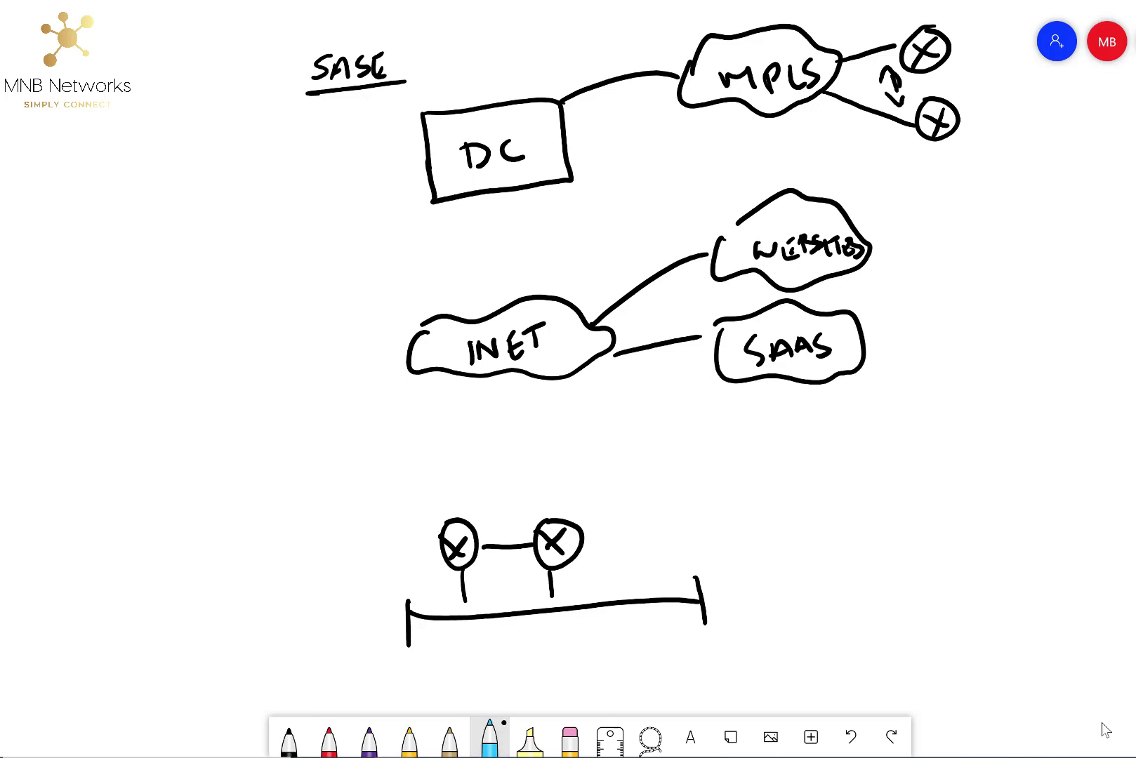
pyautogui.moveTo(921, 128)
pyautogui.mouseDown()
pyautogui.moveTo(882, 123)
pyautogui.moveTo(869, 45)
pyautogui.moveTo(899, 30)
pyautogui.moveTo(891, 66)
pyautogui.moveTo(941, 130)
pyautogui.mouseUp()
pyautogui.moveTo(941, 131); pyautogui.dragTo(912, 144)
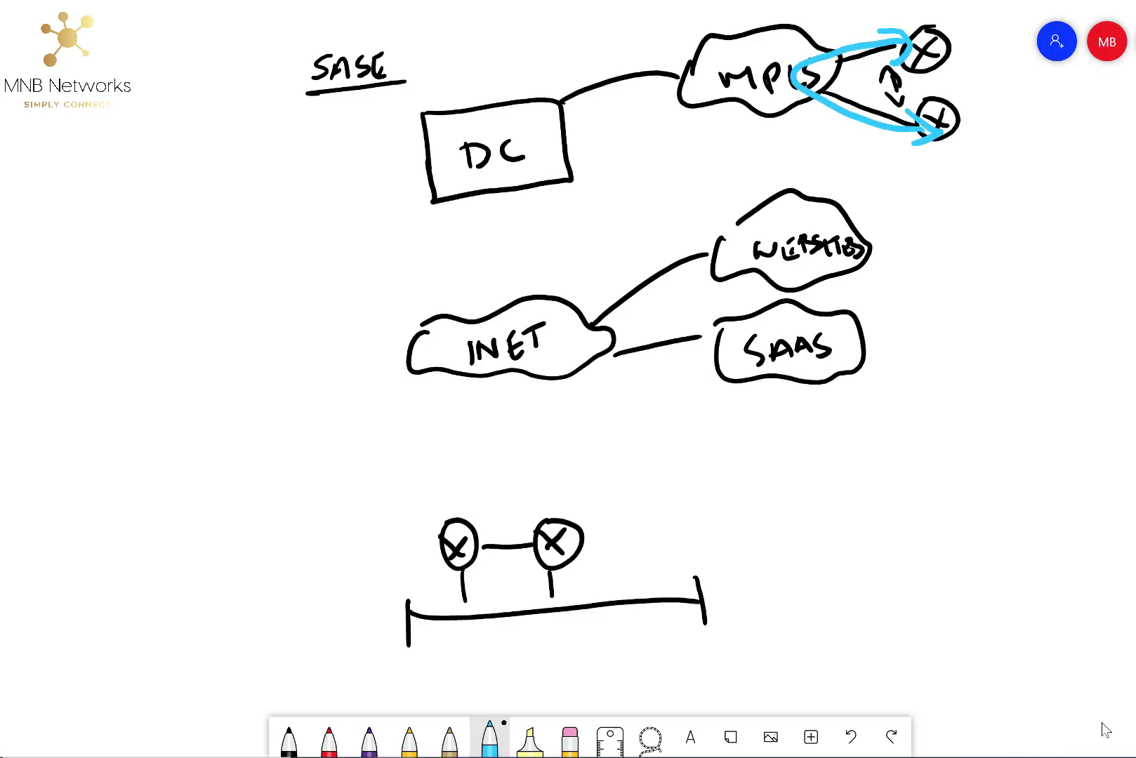
pyautogui.click(289, 737)
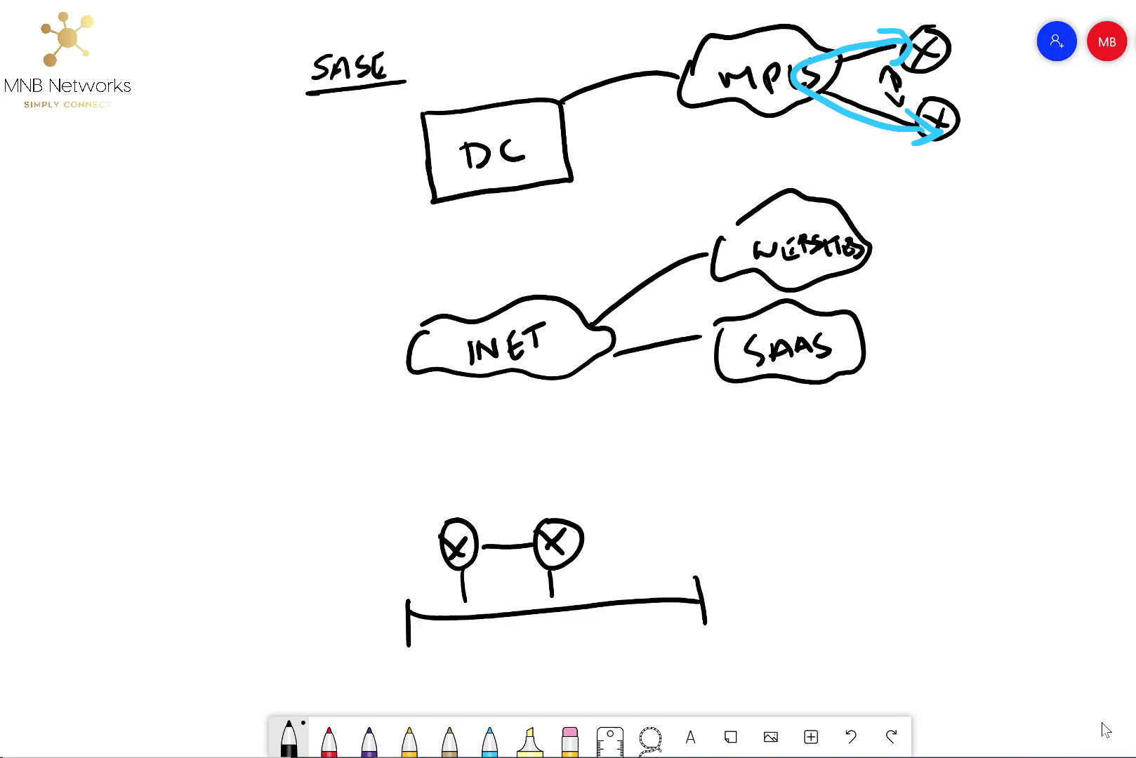
# Wire DC's router and both LAN routers up to INET, and add two left-pointing arrows
pyautogui.moveTo(492, 181); pyautogui.dragTo(498, 309)
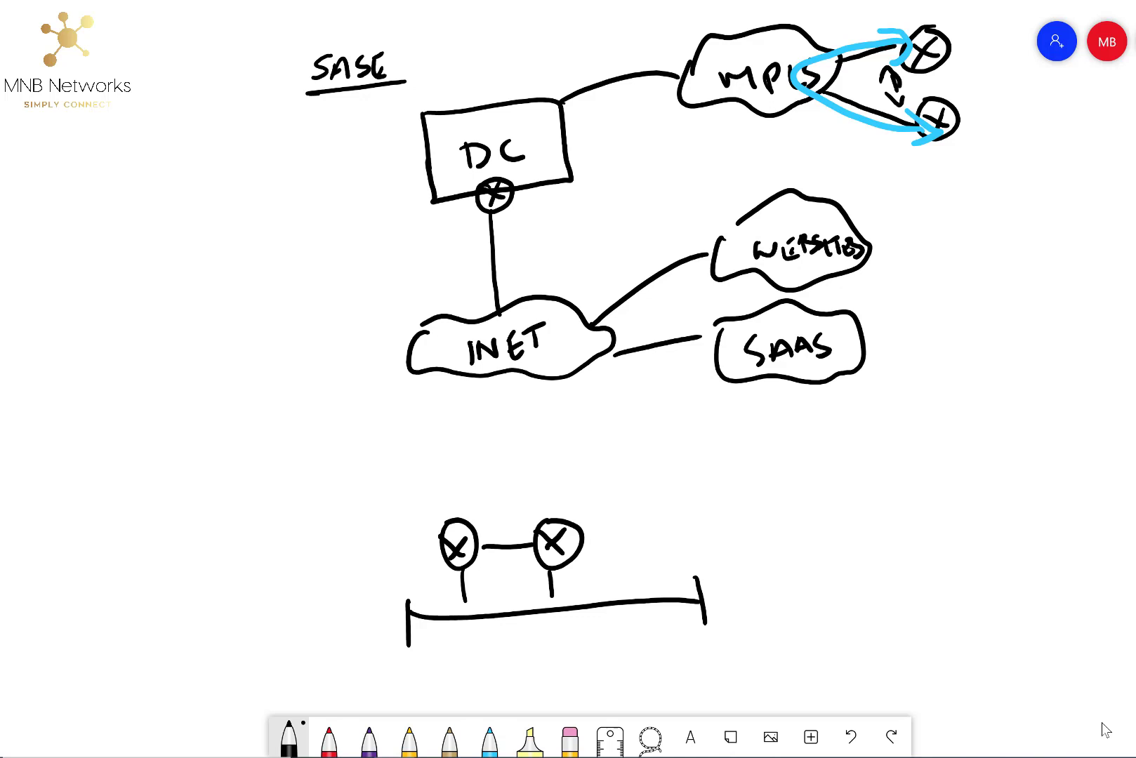
pyautogui.moveTo(447, 511); pyautogui.dragTo(452, 375)
pyautogui.moveTo(551, 518); pyautogui.dragTo(559, 376)
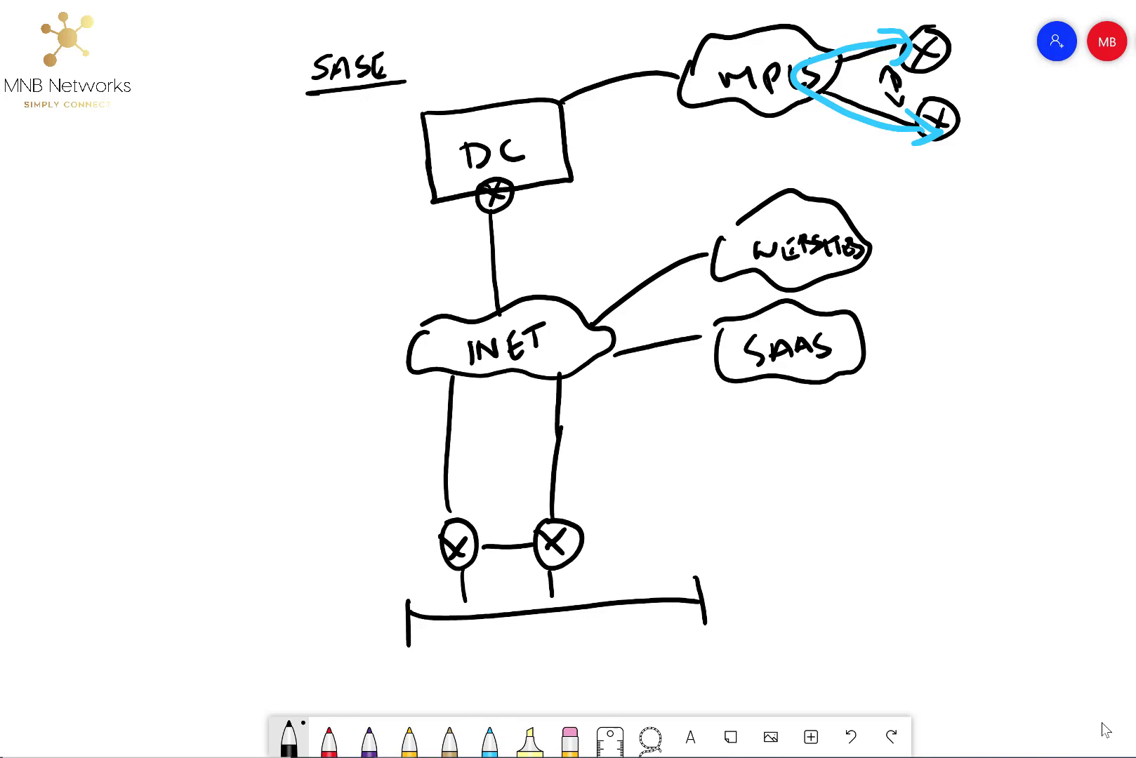
pyautogui.moveTo(606, 537)
pyautogui.mouseDown()
pyautogui.moveTo(691, 524)
pyautogui.moveTo(624, 552)
pyautogui.mouseUp()
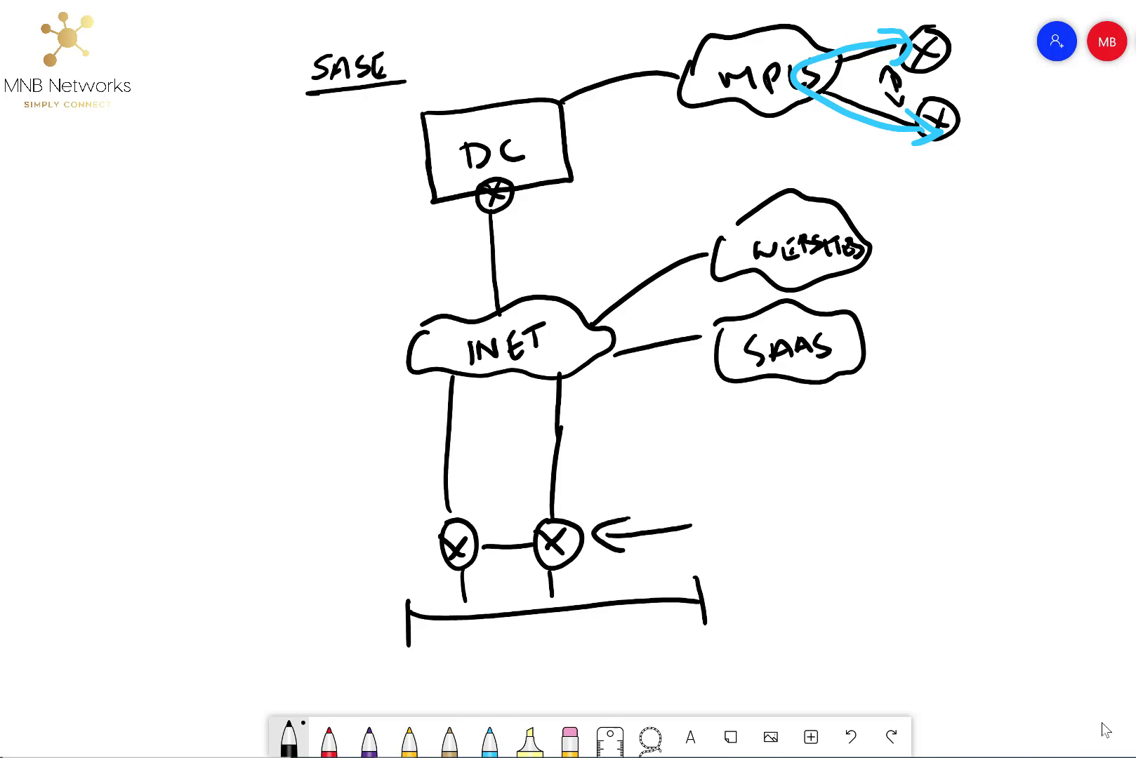
pyautogui.moveTo(1048, 243)
pyautogui.mouseDown()
pyautogui.moveTo(915, 280)
pyautogui.moveTo(948, 294)
pyautogui.mouseUp()
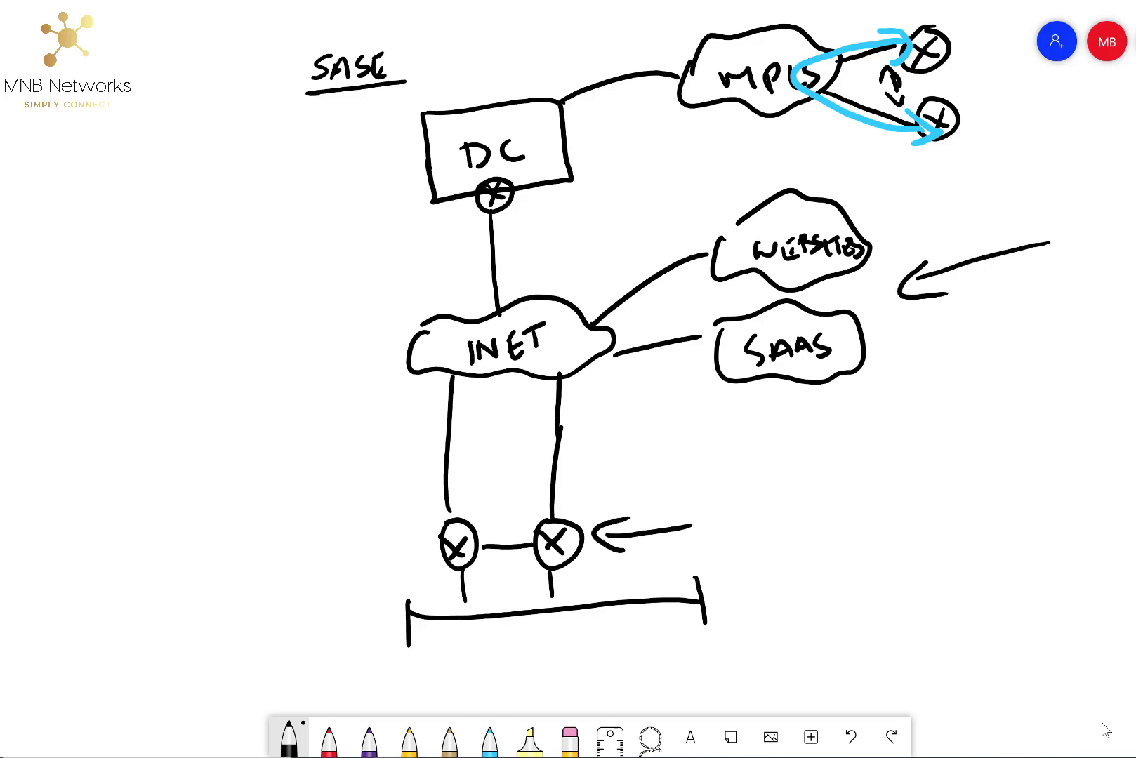
pyautogui.click(369, 737)
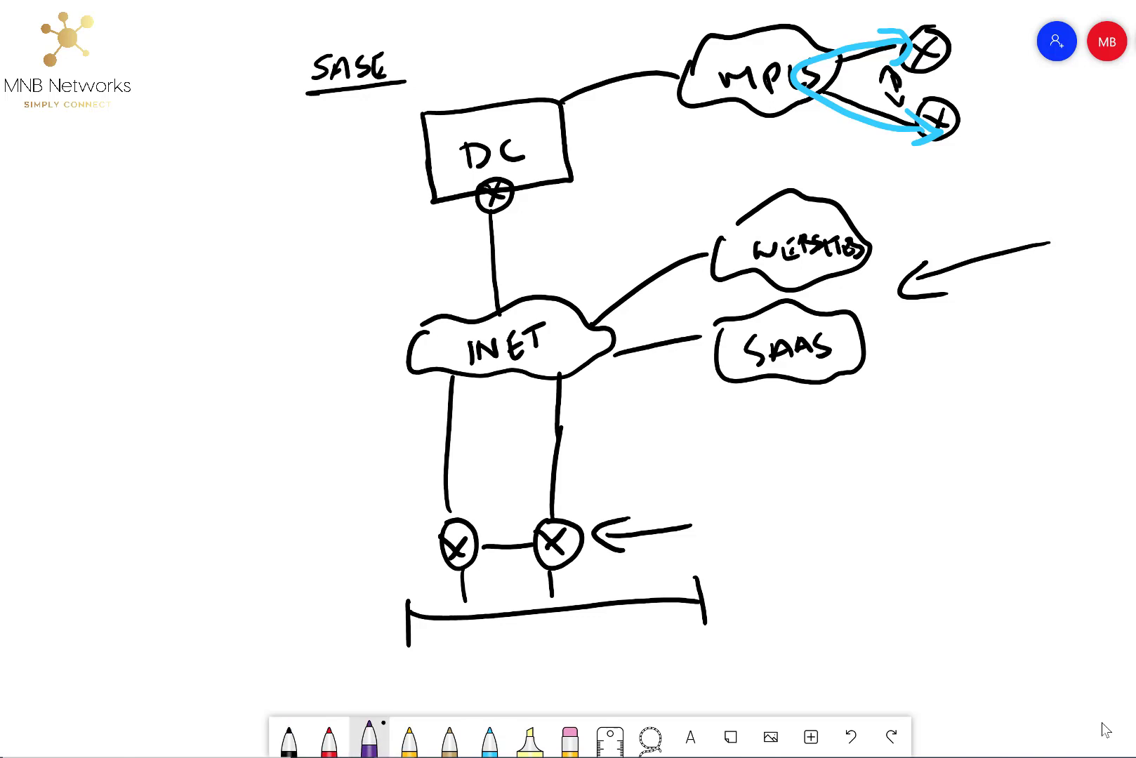
pyautogui.moveTo(443, 560)
pyautogui.mouseDown()
pyautogui.moveTo(442, 387)
pyautogui.moveTo(473, 205)
pyautogui.moveTo(503, 160)
pyautogui.moveTo(518, 256)
pyautogui.moveTo(562, 335)
pyautogui.moveTo(855, 278)
pyautogui.moveTo(840, 300)
pyautogui.mouseUp()
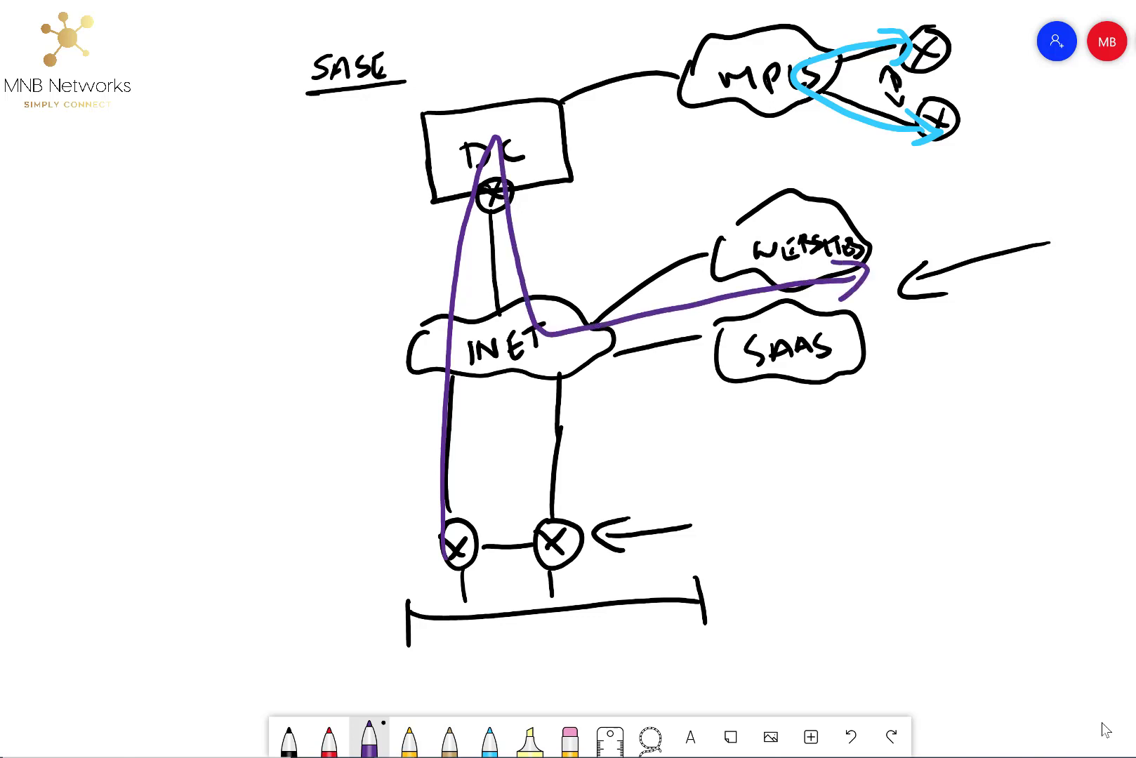
pyautogui.hotkey('ctrl', 'z')
pyautogui.hotkey('ctrl', 'z')
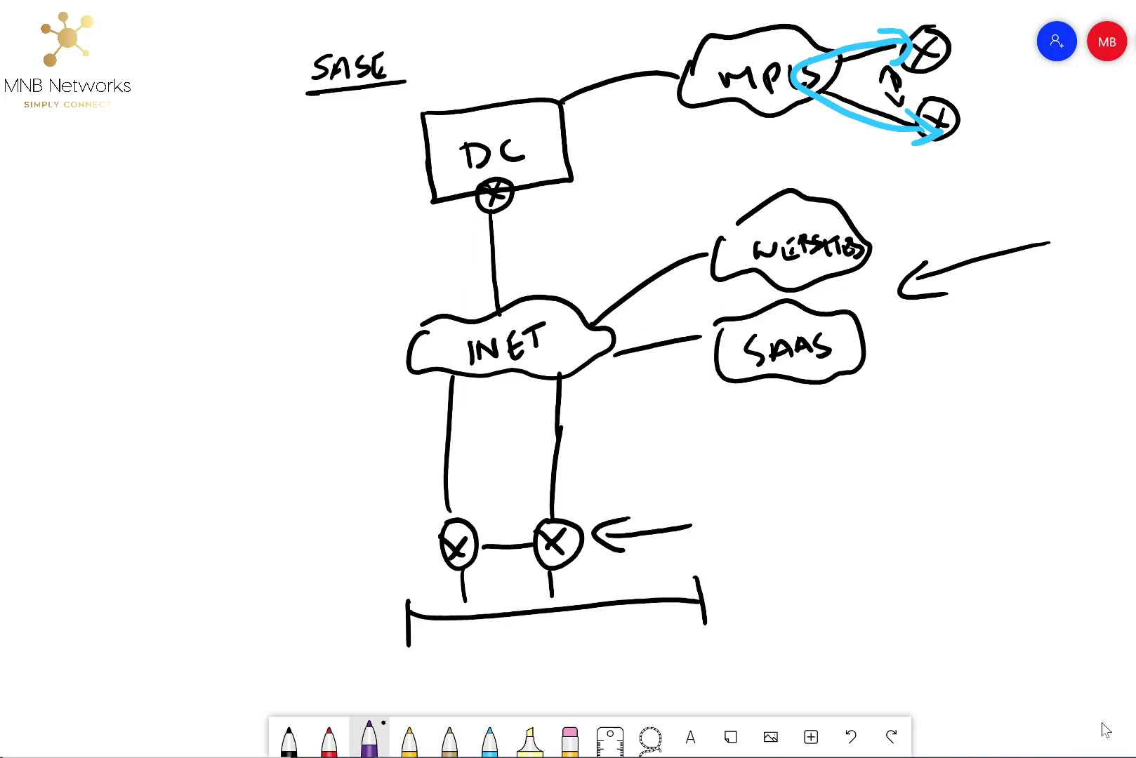
pyautogui.moveTo(507, 539)
pyautogui.mouseDown()
pyautogui.moveTo(758, 269)
pyautogui.moveTo(787, 268)
pyautogui.mouseUp()
pyautogui.moveTo(760, 251)
pyautogui.mouseDown()
pyautogui.moveTo(779, 251)
pyautogui.moveTo(779, 296)
pyautogui.mouseUp()
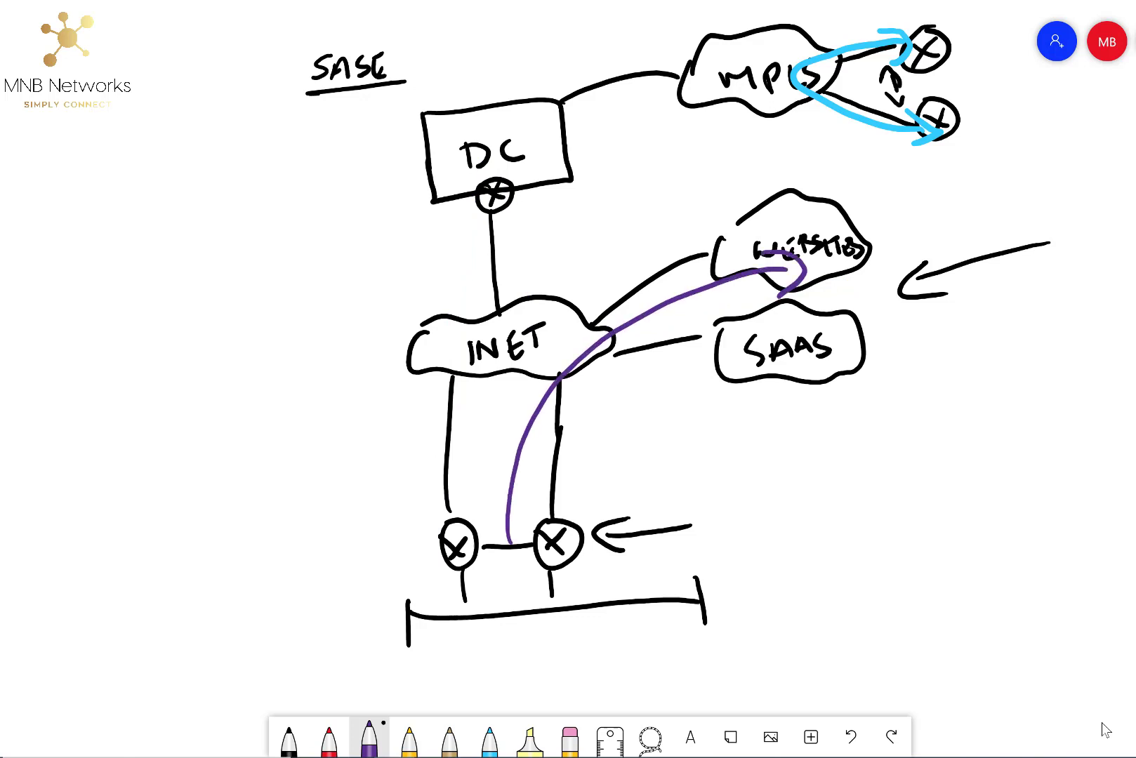
pyautogui.moveTo(518, 546)
pyautogui.mouseDown()
pyautogui.moveTo(834, 346)
pyautogui.moveTo(806, 373)
pyautogui.mouseUp()
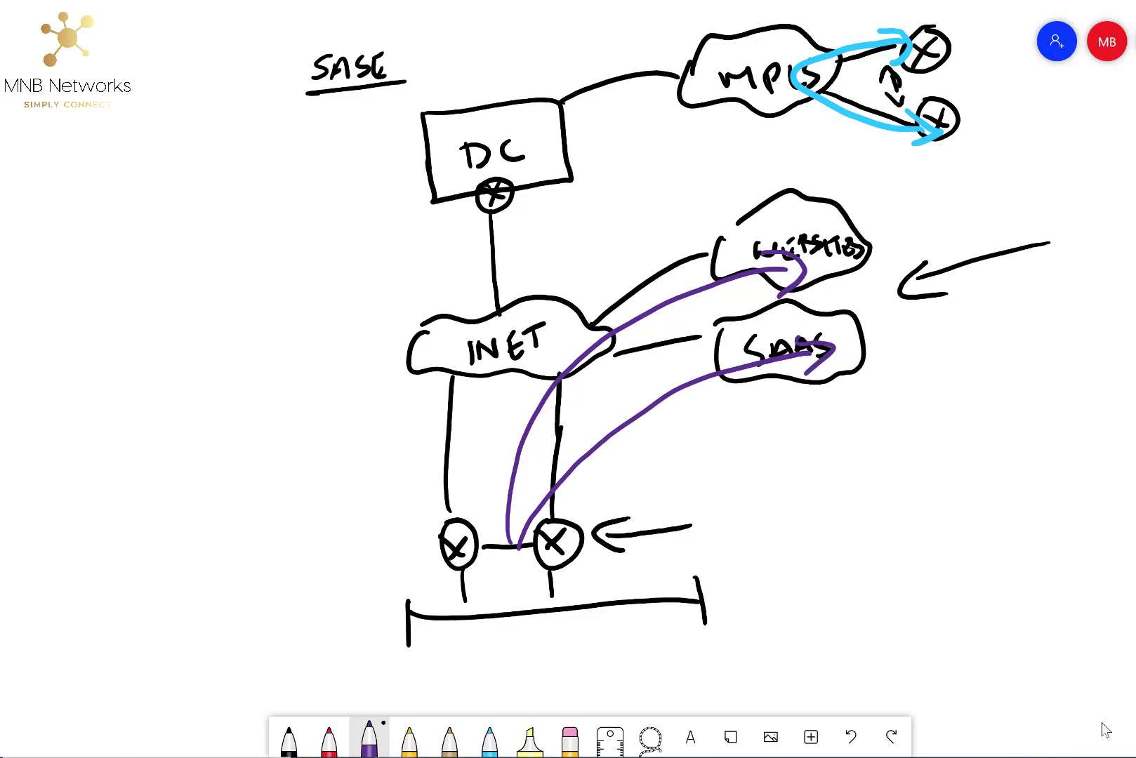
pyautogui.moveTo(537, 555)
pyautogui.mouseDown()
pyautogui.moveTo(596, 491)
pyautogui.moveTo(799, 437)
pyautogui.moveTo(778, 467)
pyautogui.mouseUp()
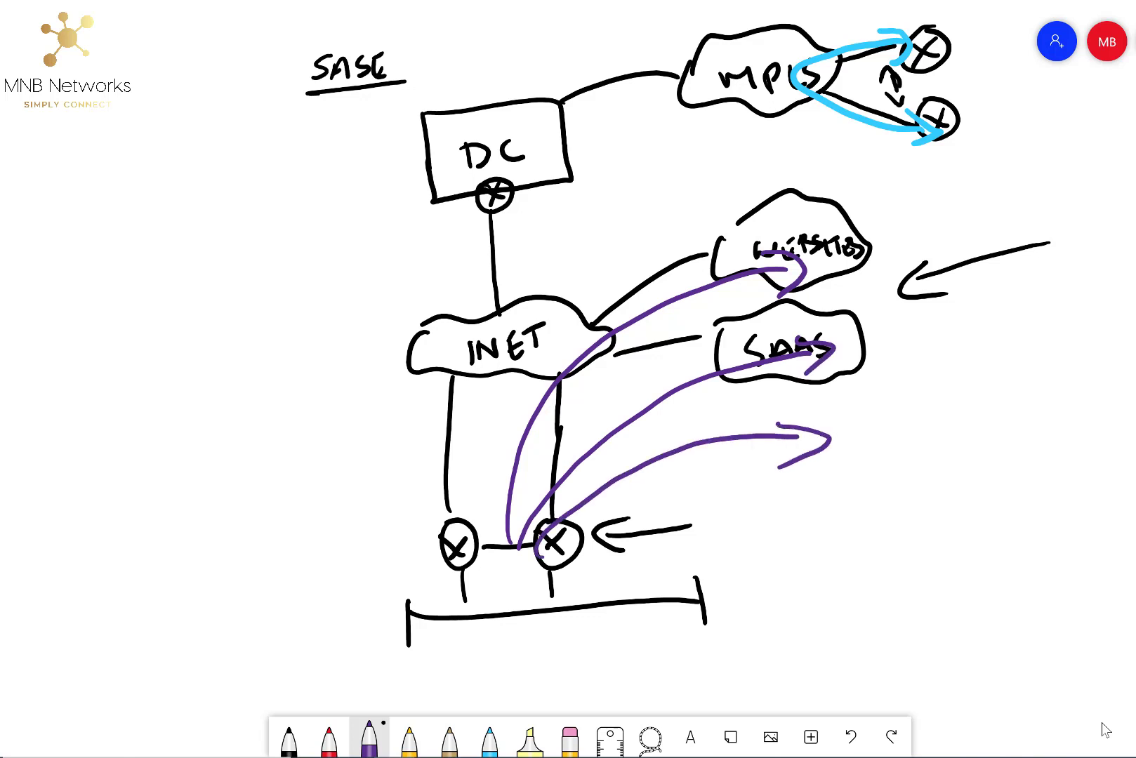
pyautogui.moveTo(562, 544)
pyautogui.mouseDown()
pyautogui.moveTo(801, 491)
pyautogui.moveTo(839, 497)
pyautogui.moveTo(828, 523)
pyautogui.mouseUp()
pyautogui.moveTo(562, 296)
pyautogui.mouseDown()
pyautogui.moveTo(441, 290)
pyautogui.moveTo(516, 298)
pyautogui.mouseUp()
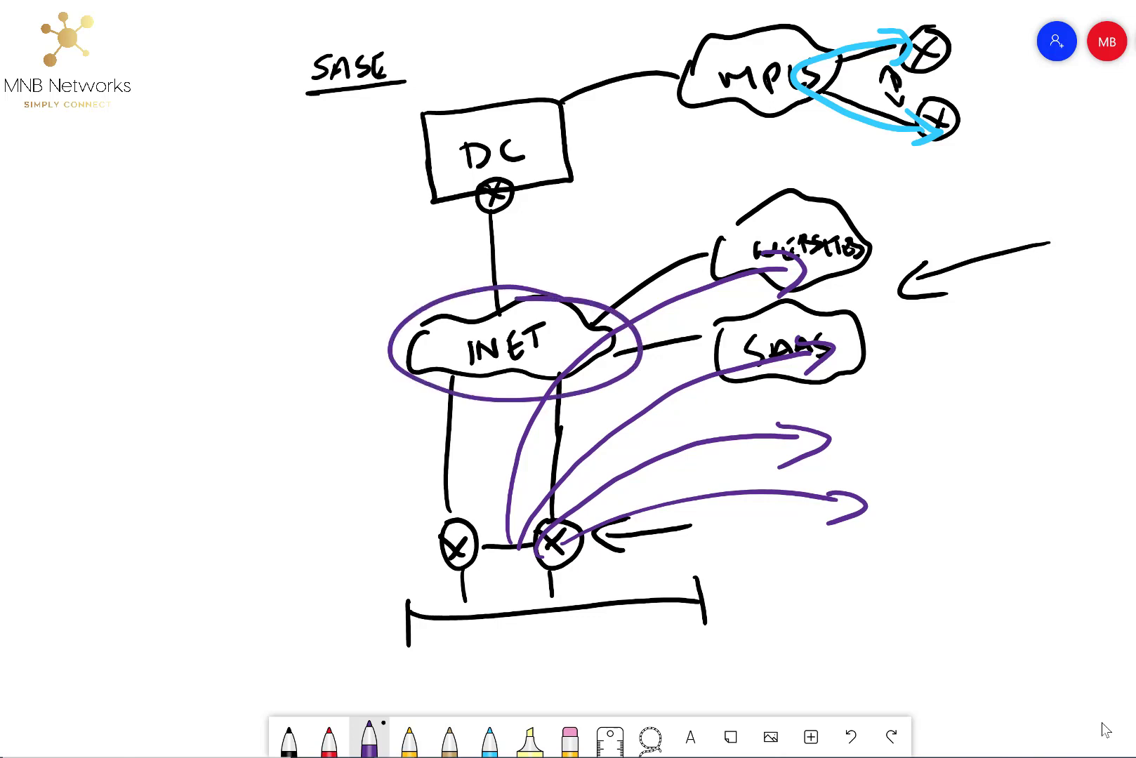
pyautogui.hotkey('ctrl', 'z')
pyautogui.hotkey('ctrl', 'z')
pyautogui.hotkey('ctrl', 'z')
pyautogui.hotkey('ctrl', 'z')
pyautogui.hotkey('ctrl', 'z')
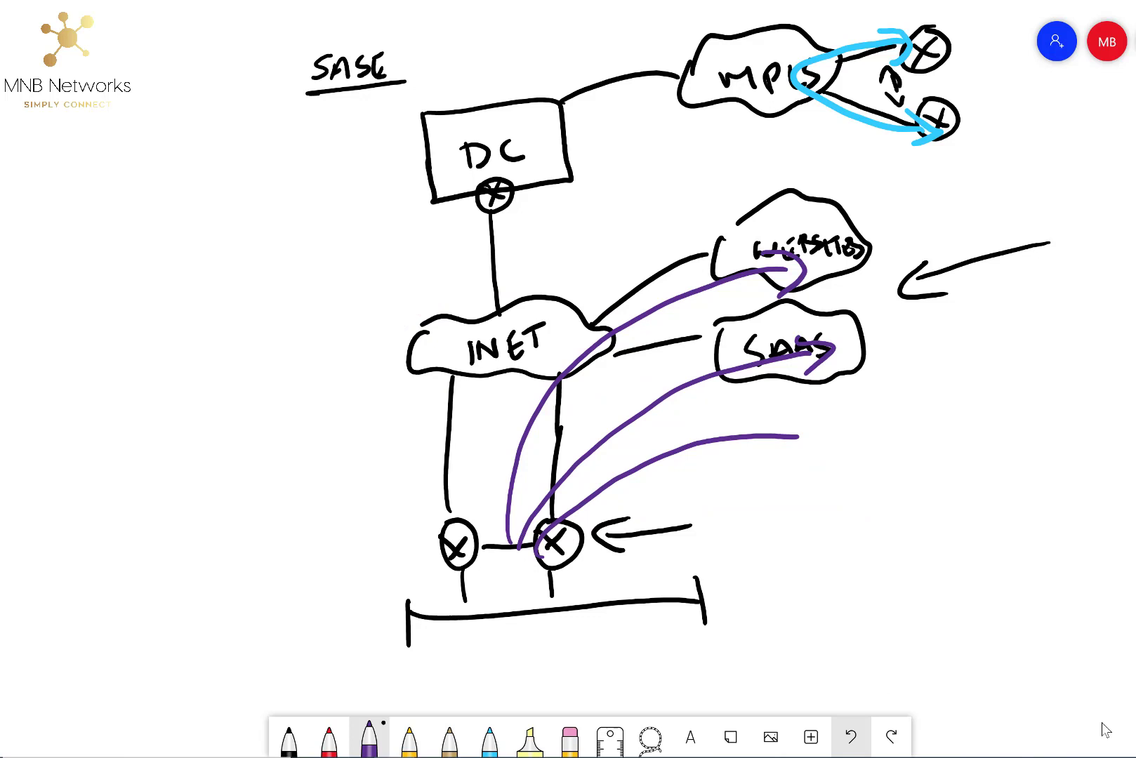
pyautogui.hotkey('ctrl', 'z')
pyautogui.hotkey('ctrl', 'z')
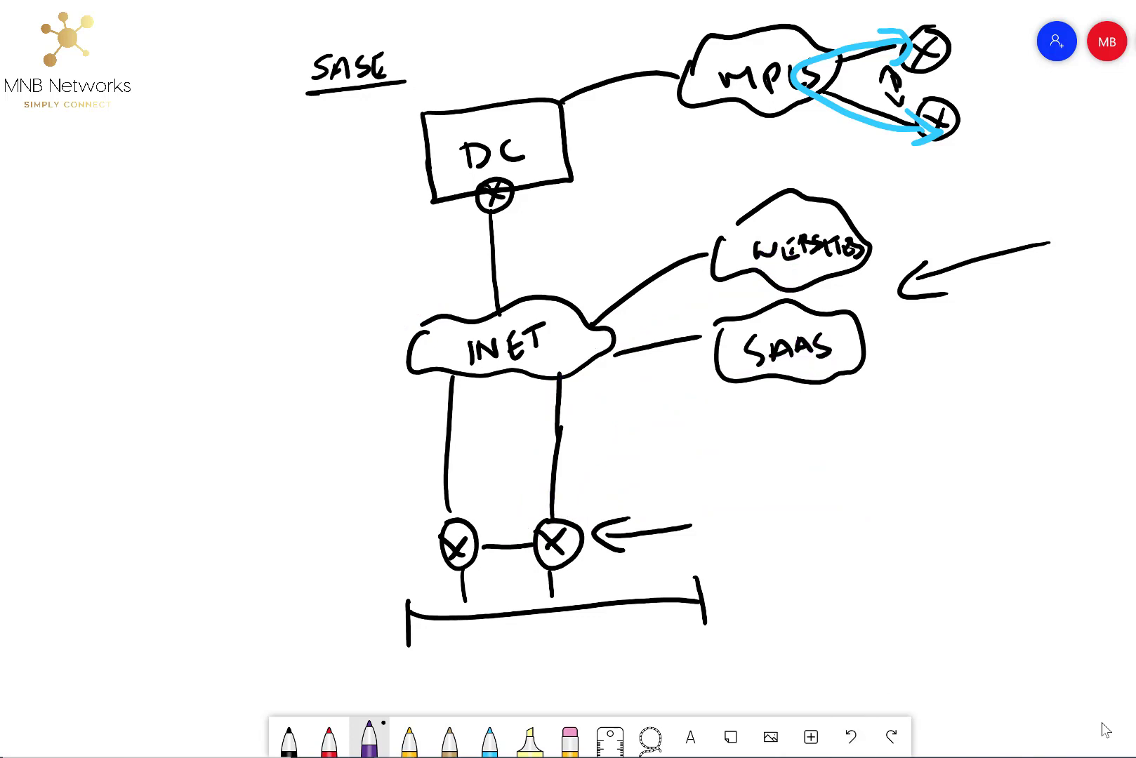
pyautogui.moveTo(439, 562)
pyautogui.mouseDown()
pyautogui.moveTo(469, 346)
pyautogui.moveTo(520, 191)
pyautogui.moveTo(554, 347)
pyautogui.moveTo(849, 313)
pyautogui.moveTo(815, 344)
pyautogui.mouseUp()
pyautogui.hotkey('ctrl', '1')
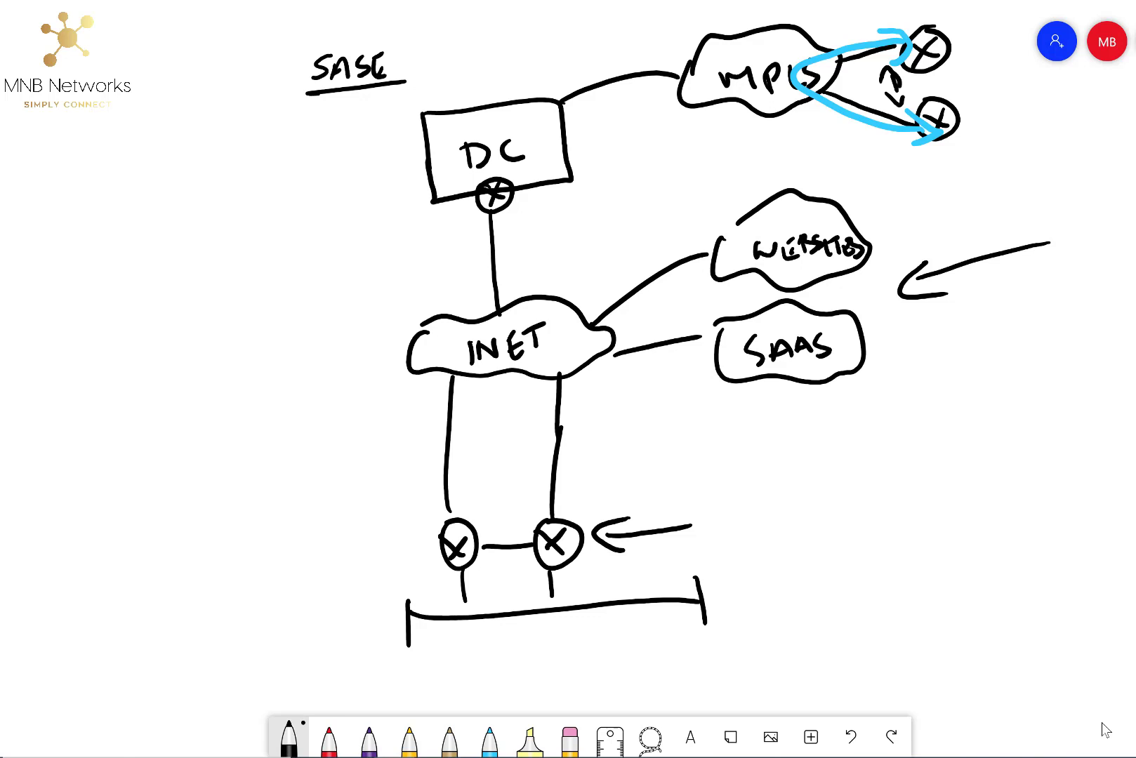
# Draw a box at the left titled SASE and write WEB FILTER as its first item
pyautogui.moveTo(86, 275)
pyautogui.mouseDown()
pyautogui.moveTo(91, 416)
pyautogui.moveTo(191, 249)
pyautogui.moveTo(298, 435)
pyautogui.moveTo(100, 427)
pyautogui.mouseUp()
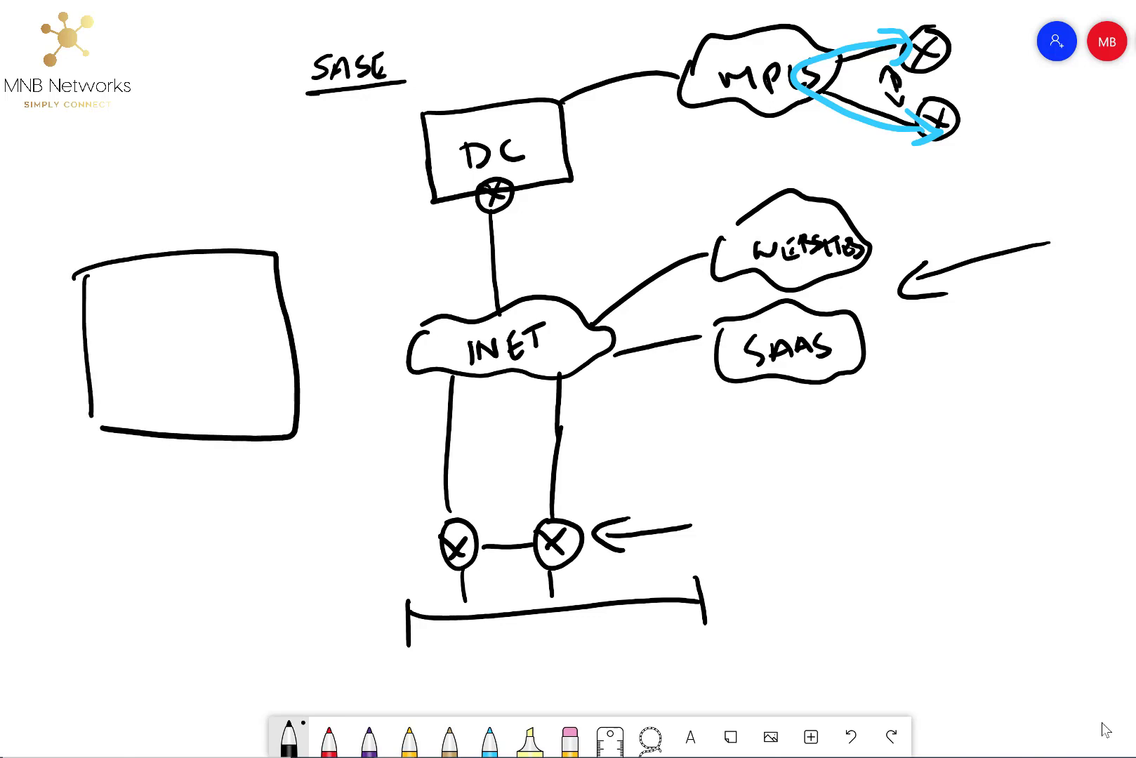
pyautogui.moveTo(114, 230)
pyautogui.mouseDown()
pyautogui.moveTo(102, 251)
pyautogui.moveTo(168, 236)
pyautogui.mouseUp()
pyautogui.moveTo(155, 219); pyautogui.dragTo(173, 209)
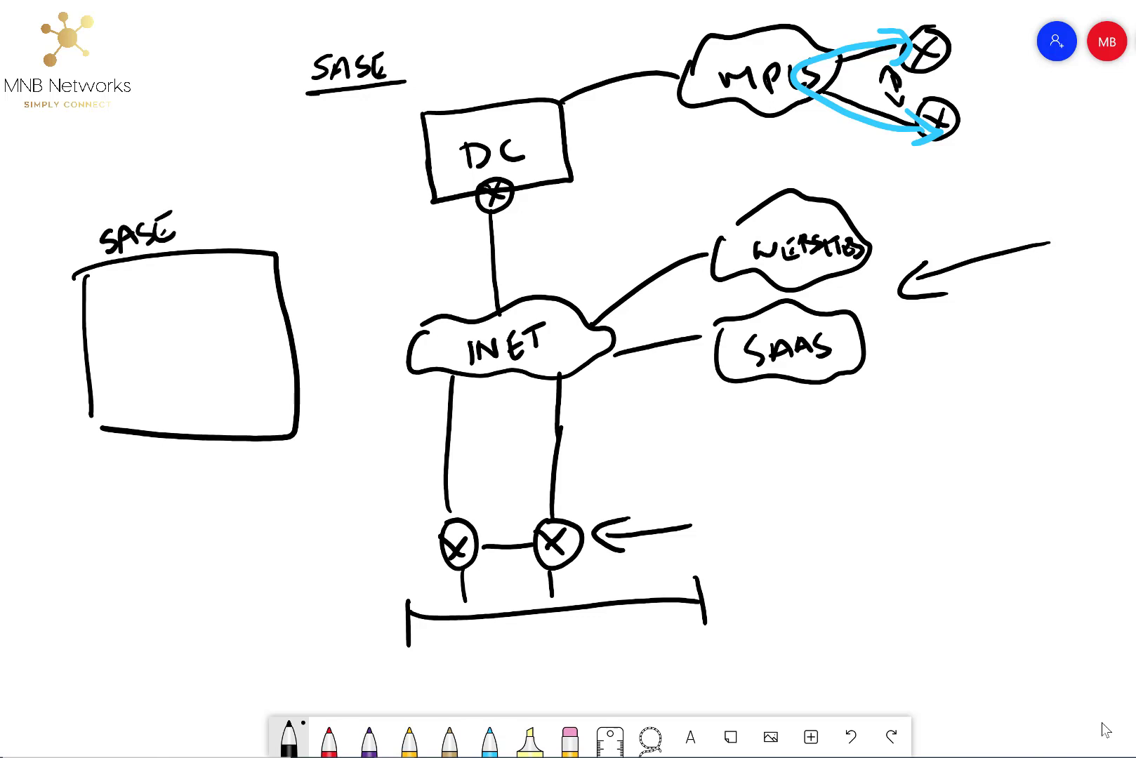
pyautogui.moveTo(99, 289); pyautogui.dragTo(156, 285)
pyautogui.moveTo(166, 273); pyautogui.dragTo(166, 290)
pyautogui.moveTo(170, 272)
pyautogui.mouseDown()
pyautogui.moveTo(171, 295)
pyautogui.moveTo(191, 292)
pyautogui.moveTo(207, 268)
pyautogui.mouseUp()
pyautogui.moveTo(212, 267)
pyautogui.mouseDown()
pyautogui.moveTo(211, 287)
pyautogui.moveTo(240, 286)
pyautogui.mouseUp()
pyautogui.moveTo(232, 271)
pyautogui.mouseDown()
pyautogui.moveTo(247, 267)
pyautogui.moveTo(247, 290)
pyautogui.moveTo(260, 278)
pyautogui.mouseUp()
pyautogui.moveTo(257, 267)
pyautogui.mouseDown()
pyautogui.moveTo(266, 283)
pyautogui.moveTo(274, 267)
pyautogui.mouseUp()
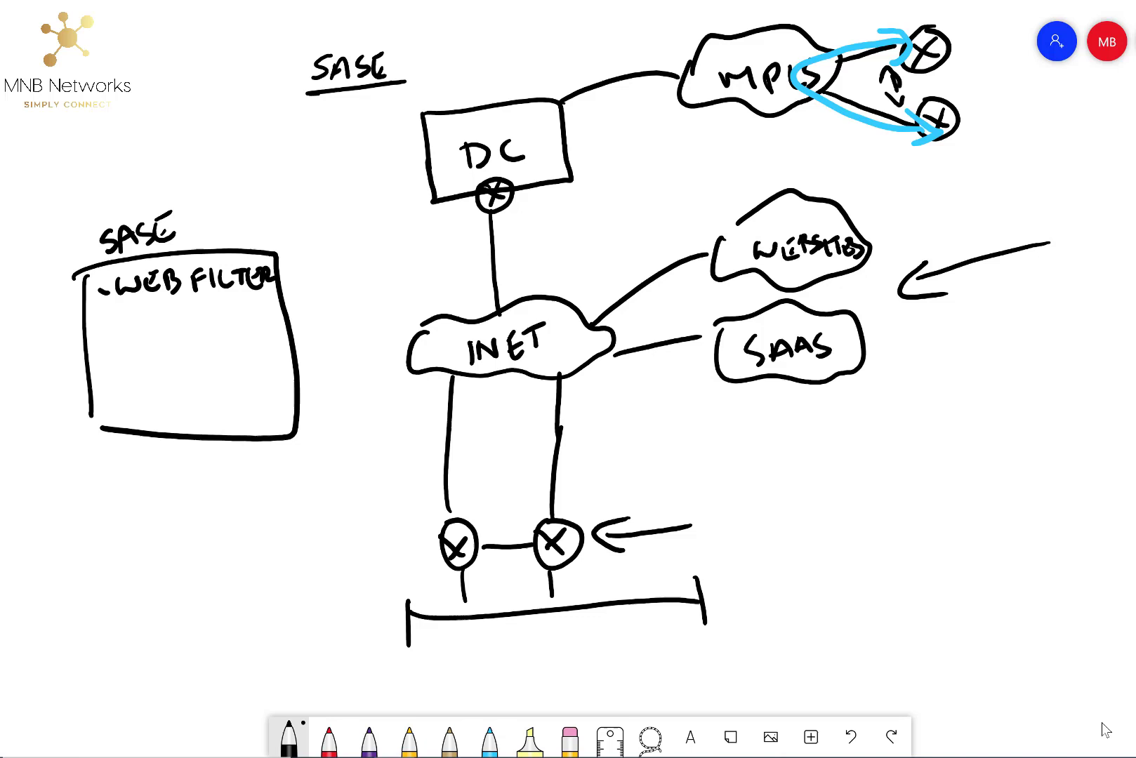
# Add the AV/MW and SSL OFFLOAD items to the SASE list
pyautogui.moveTo(103, 320)
pyautogui.mouseDown()
pyautogui.moveTo(140, 308)
pyautogui.moveTo(153, 323)
pyautogui.mouseUp()
pyautogui.moveTo(138, 317)
pyautogui.mouseDown()
pyautogui.moveTo(178, 294)
pyautogui.moveTo(187, 324)
pyautogui.moveTo(265, 294)
pyautogui.mouseUp()
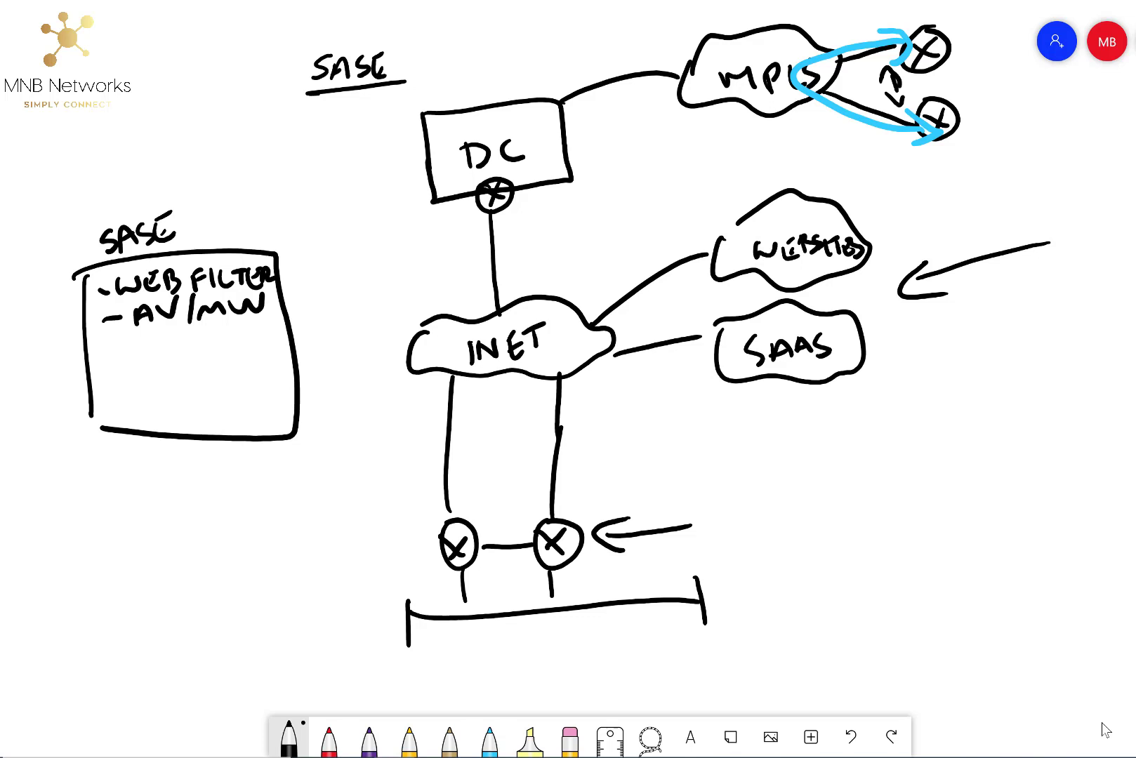
pyautogui.moveTo(103, 349)
pyautogui.mouseDown()
pyautogui.moveTo(162, 360)
pyautogui.moveTo(209, 355)
pyautogui.moveTo(223, 340)
pyautogui.mouseUp()
pyautogui.moveTo(231, 339)
pyautogui.mouseDown()
pyautogui.moveTo(229, 358)
pyautogui.moveTo(240, 330)
pyautogui.mouseUp()
pyautogui.moveTo(232, 345); pyautogui.dragTo(243, 342)
pyautogui.moveTo(248, 336)
pyautogui.mouseDown()
pyautogui.moveTo(245, 347)
pyautogui.moveTo(305, 347)
pyautogui.mouseUp()
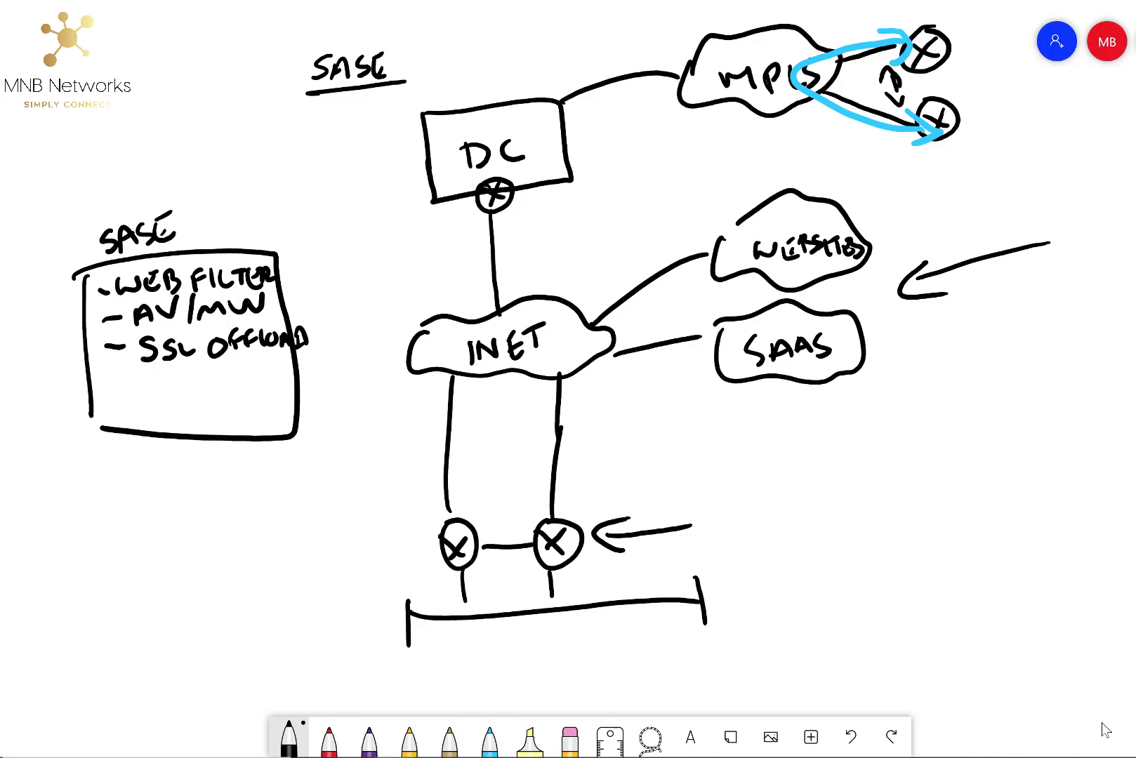
# Finish the SASE list with the VPN TERM and APP items
pyautogui.moveTo(105, 383)
pyautogui.mouseDown()
pyautogui.moveTo(156, 372)
pyautogui.moveTo(164, 395)
pyautogui.moveTo(164, 382)
pyautogui.moveTo(181, 391)
pyautogui.mouseUp()
pyautogui.click(182, 375)
pyautogui.moveTo(182, 373); pyautogui.dragTo(220, 389)
pyautogui.moveTo(210, 371)
pyautogui.mouseDown()
pyautogui.moveTo(227, 370)
pyautogui.moveTo(244, 389)
pyautogui.moveTo(255, 372)
pyautogui.moveTo(287, 377)
pyautogui.mouseUp()
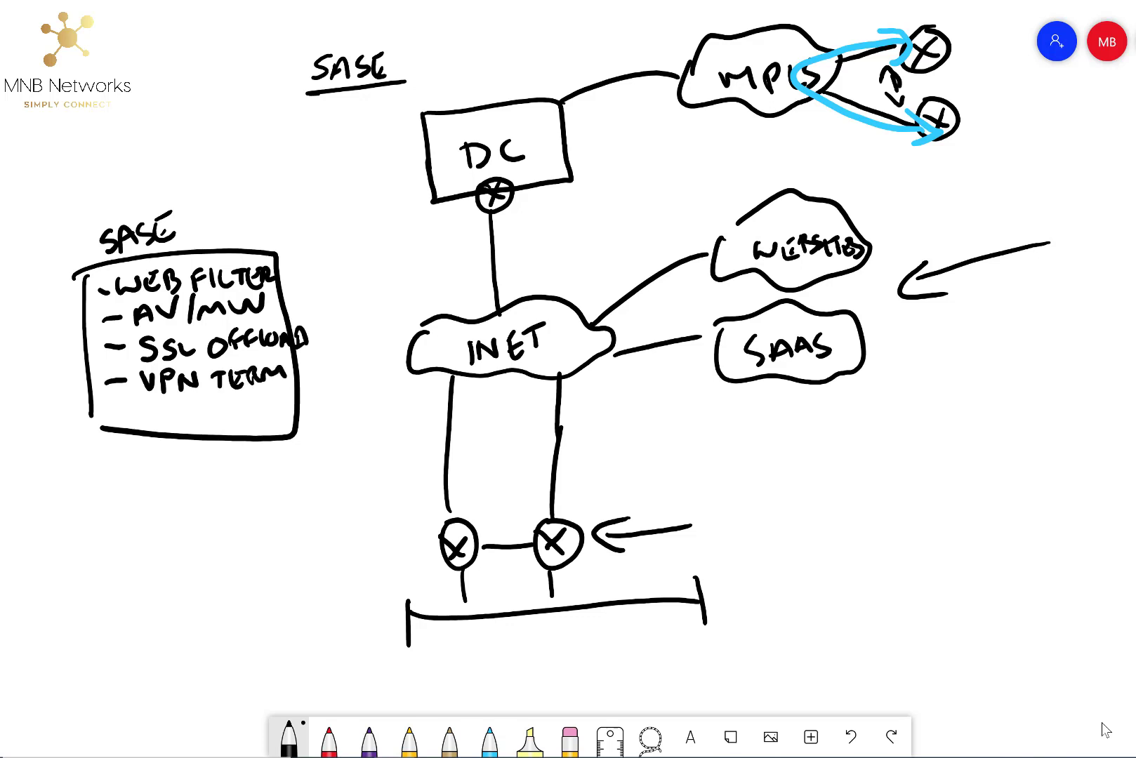
pyautogui.moveTo(114, 413); pyautogui.dragTo(136, 409)
pyautogui.moveTo(143, 419)
pyautogui.mouseDown()
pyautogui.moveTo(150, 400)
pyautogui.moveTo(163, 418)
pyautogui.mouseUp()
pyautogui.moveTo(148, 411)
pyautogui.mouseDown()
pyautogui.moveTo(164, 406)
pyautogui.moveTo(169, 419)
pyautogui.mouseUp()
pyautogui.moveTo(167, 401); pyautogui.dragTo(182, 421)
pyautogui.moveTo(182, 400); pyautogui.dragTo(186, 414)
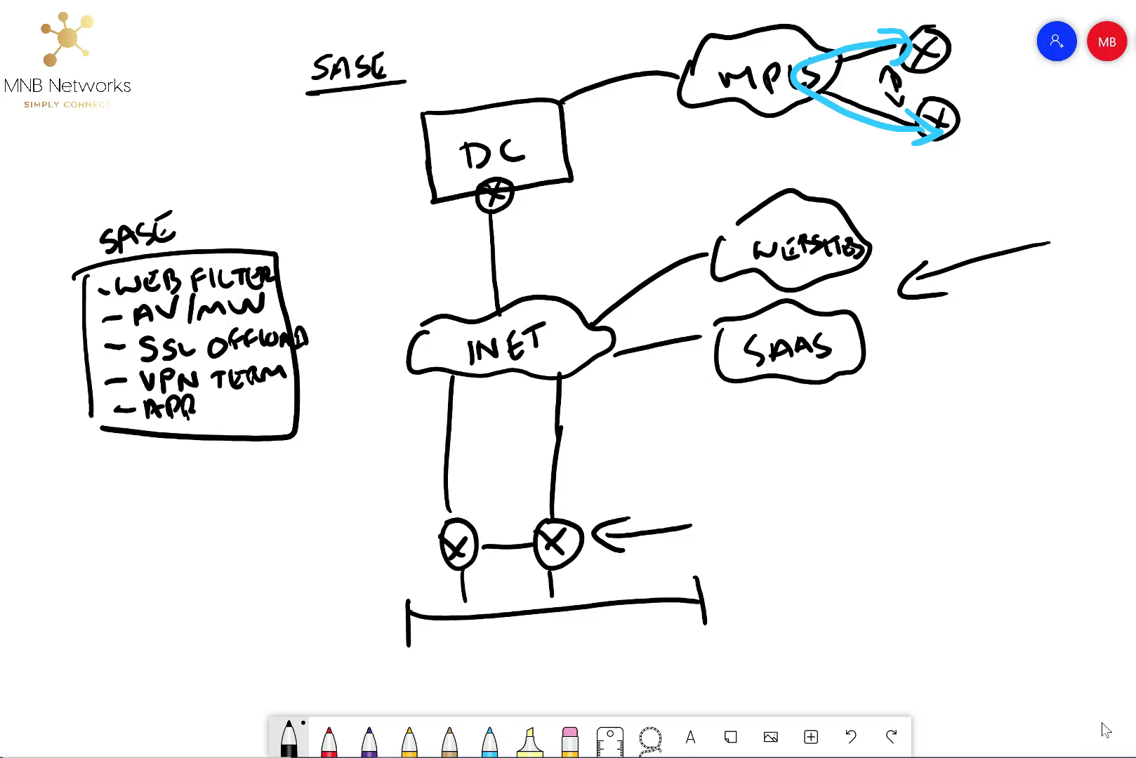
# Draw a stick-figure user up-left of INET, linked to it by a line
pyautogui.moveTo(425, 320); pyautogui.dragTo(378, 231)
pyautogui.moveTo(345, 180); pyautogui.dragTo(365, 179)
pyautogui.moveTo(359, 207)
pyautogui.mouseDown()
pyautogui.moveTo(365, 226)
pyautogui.moveTo(372, 209)
pyautogui.mouseUp()
pyautogui.moveTo(363, 228)
pyautogui.mouseDown()
pyautogui.moveTo(357, 250)
pyautogui.moveTo(379, 242)
pyautogui.mouseUp()
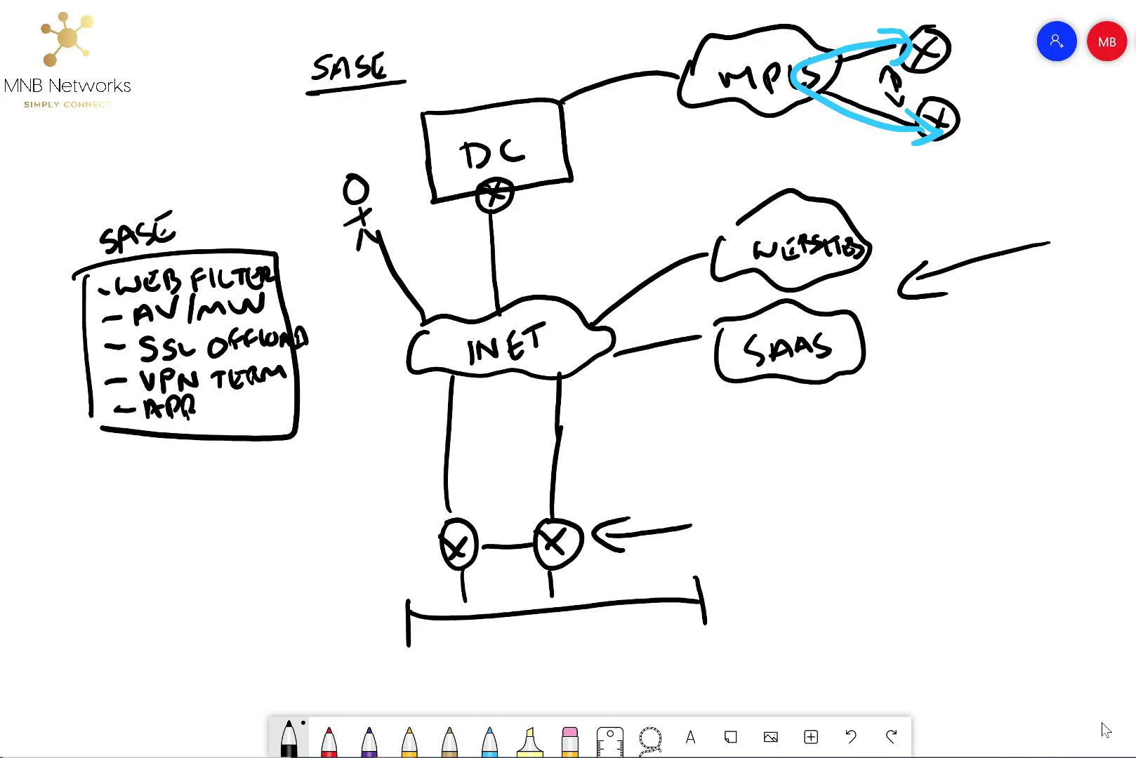
pyautogui.click(369, 738)
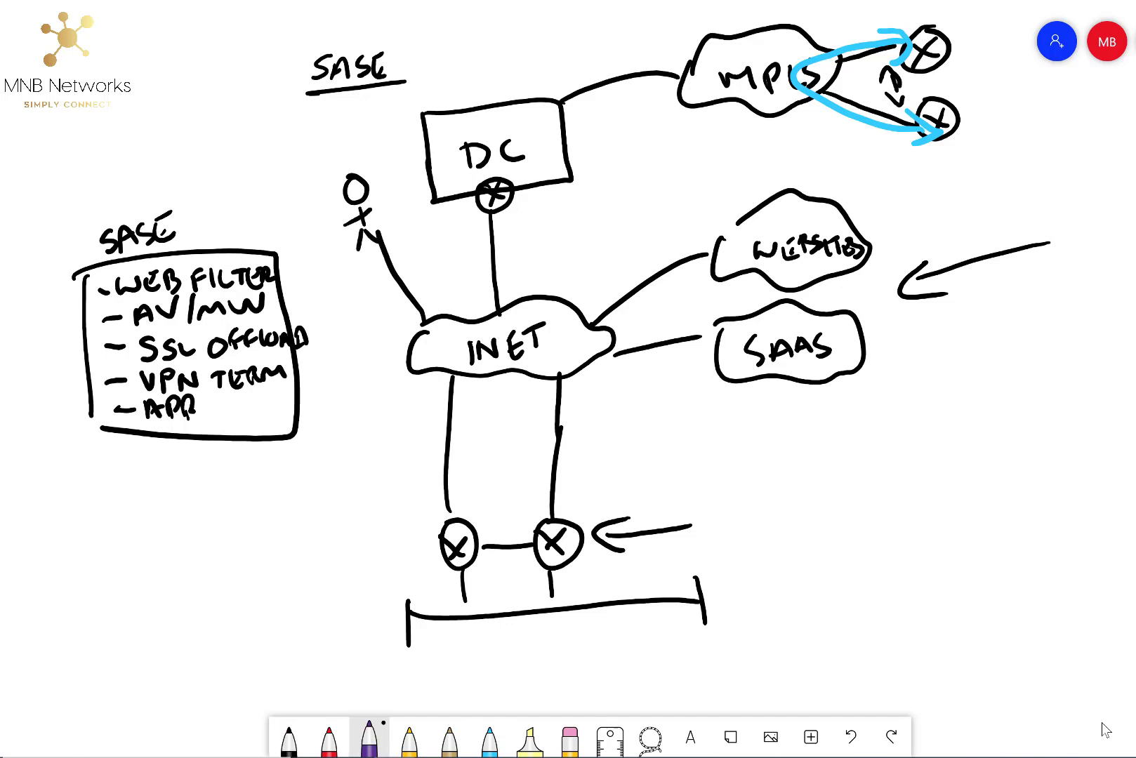
# Draw a purple path from the stick figure through INET into SSL OFFLOAD, continuing to DC's router
pyautogui.moveTo(387, 228)
pyautogui.mouseDown()
pyautogui.moveTo(405, 253)
pyautogui.moveTo(307, 329)
pyautogui.moveTo(267, 329)
pyautogui.mouseUp()
pyautogui.moveTo(277, 308)
pyautogui.mouseDown()
pyautogui.moveTo(252, 314)
pyautogui.moveTo(291, 342)
pyautogui.mouseUp()
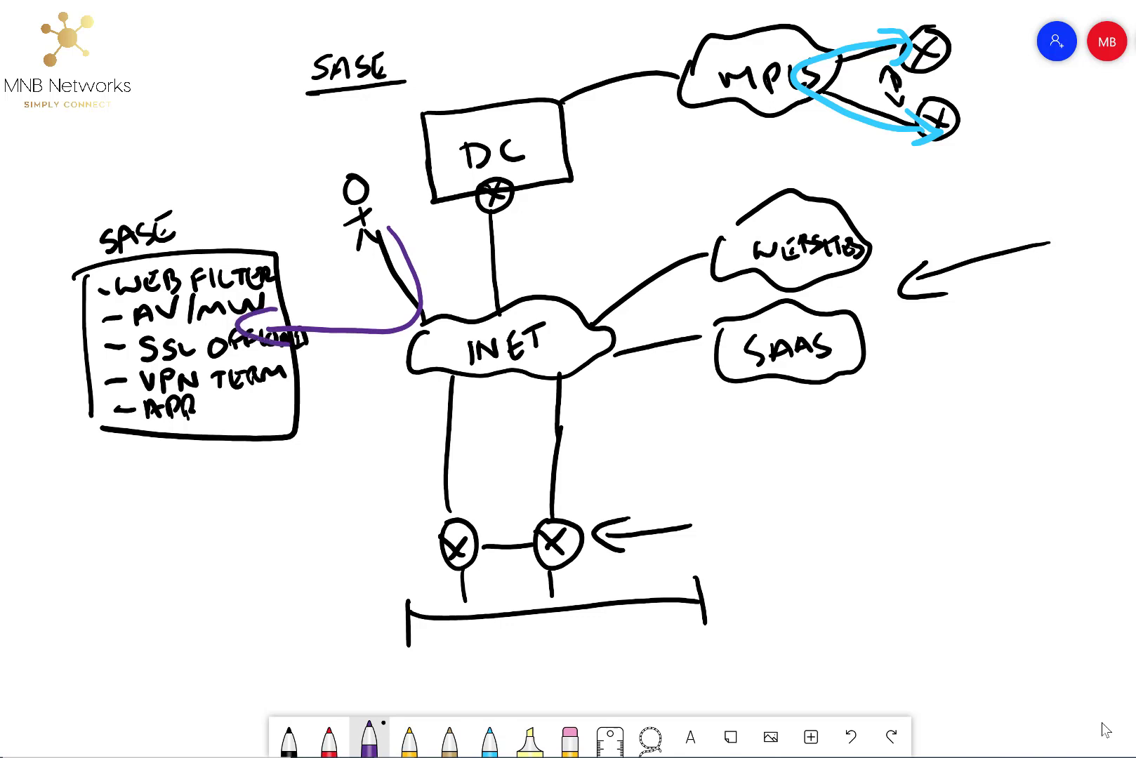
pyautogui.moveTo(252, 368)
pyautogui.mouseDown()
pyautogui.moveTo(397, 365)
pyautogui.moveTo(508, 187)
pyautogui.mouseUp()
pyautogui.moveTo(508, 187); pyautogui.dragTo(475, 233)
pyautogui.moveTo(509, 186); pyautogui.dragTo(527, 242)
# Sketch a purple APP box above DC, then undo it along with the purple path to DC
pyautogui.moveTo(494, 60); pyautogui.dragTo(495, 95)
pyautogui.moveTo(468, 56)
pyautogui.mouseDown()
pyautogui.moveTo(540, 44)
pyautogui.moveTo(455, 43)
pyautogui.moveTo(456, 57)
pyautogui.mouseUp()
pyautogui.moveTo(474, 31)
pyautogui.mouseDown()
pyautogui.moveTo(474, 49)
pyautogui.moveTo(512, 30)
pyautogui.mouseUp()
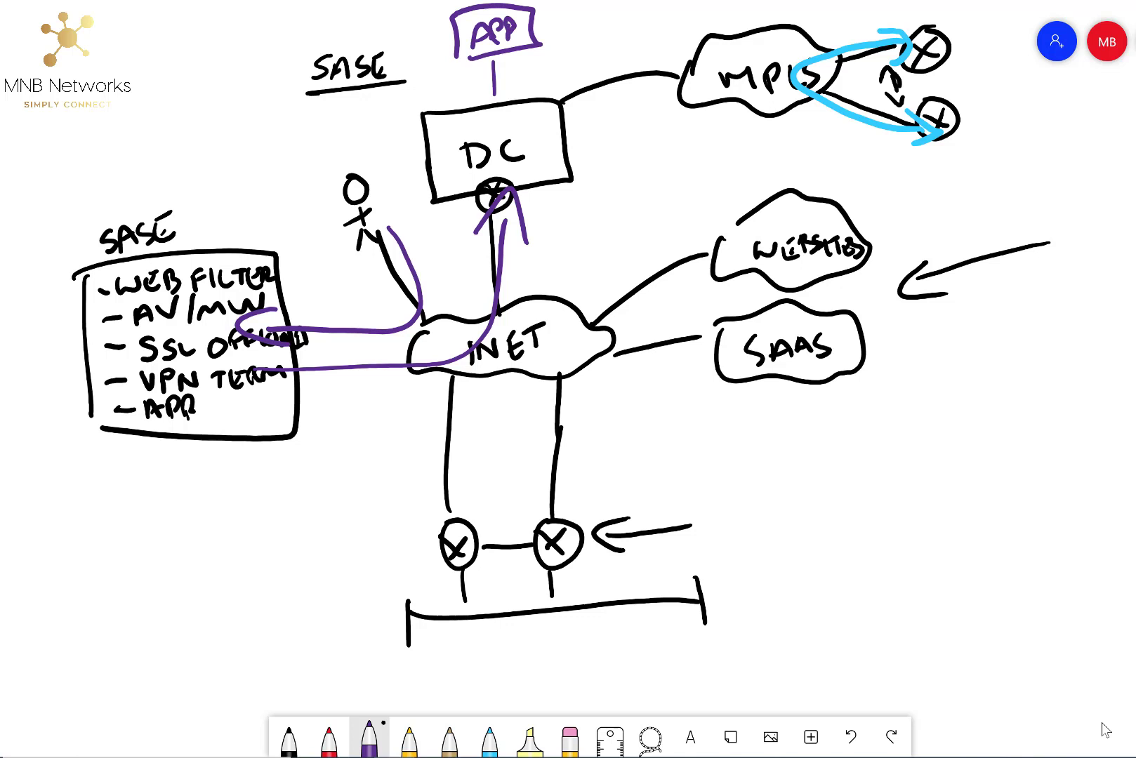
pyautogui.hotkey('ctrl', 'z')
pyautogui.hotkey('ctrl', 'z')
pyautogui.hotkey('ctrl', 'z')
pyautogui.hotkey('ctrl', 'z')
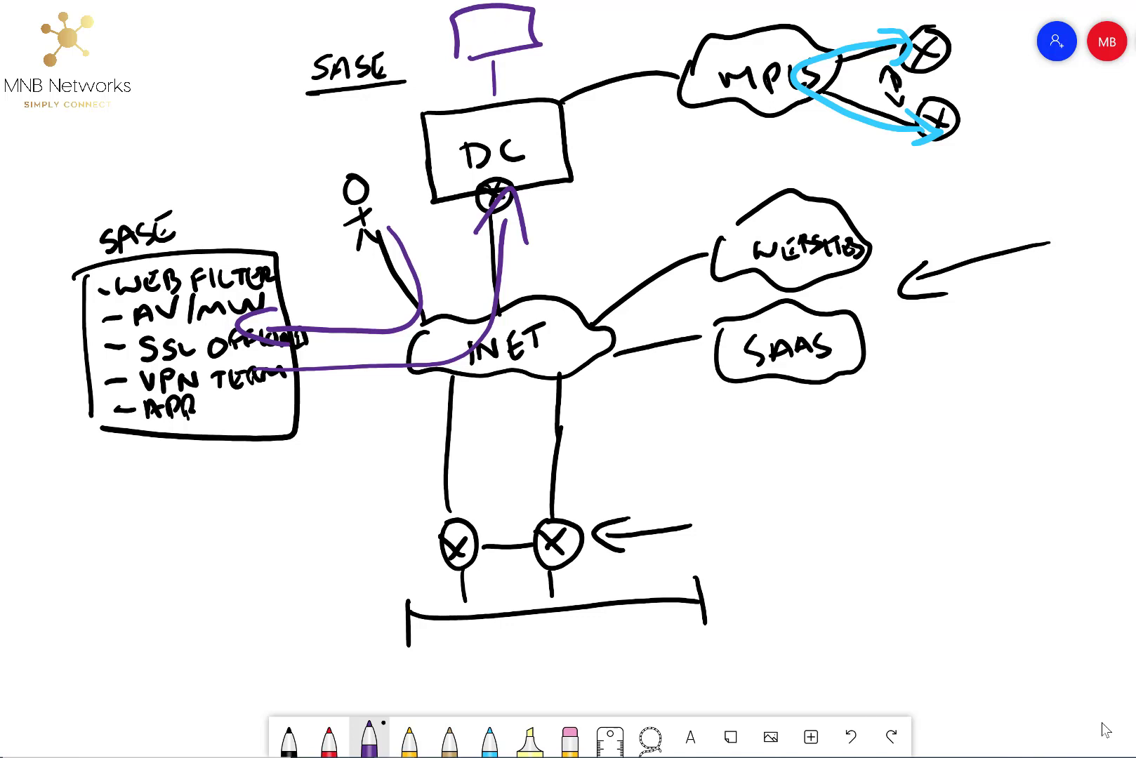
pyautogui.hotkey('ctrl', 'z')
pyautogui.hotkey('ctrl', 'z')
pyautogui.hotkey('ctrl', 'z')
pyautogui.hotkey('ctrl', 'z')
pyautogui.hotkey('ctrl', 'z')
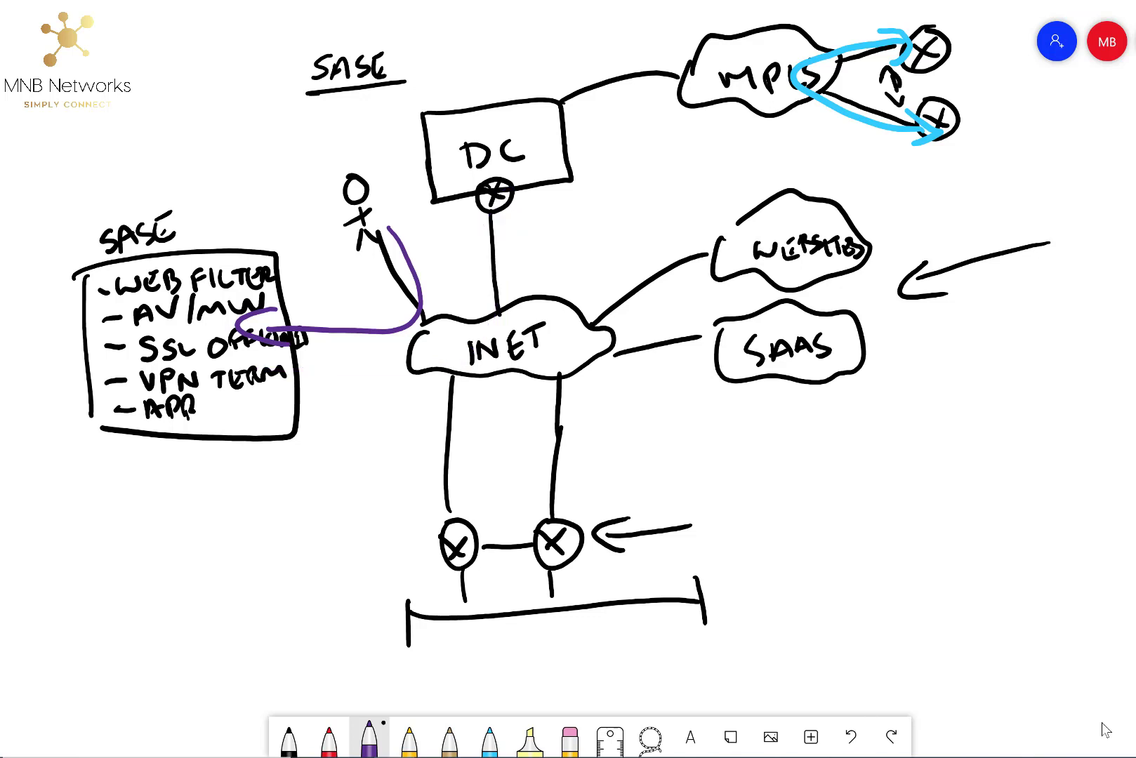
pyautogui.hotkey('ctrl', 'z')
pyautogui.hotkey('ctrl', 'z')
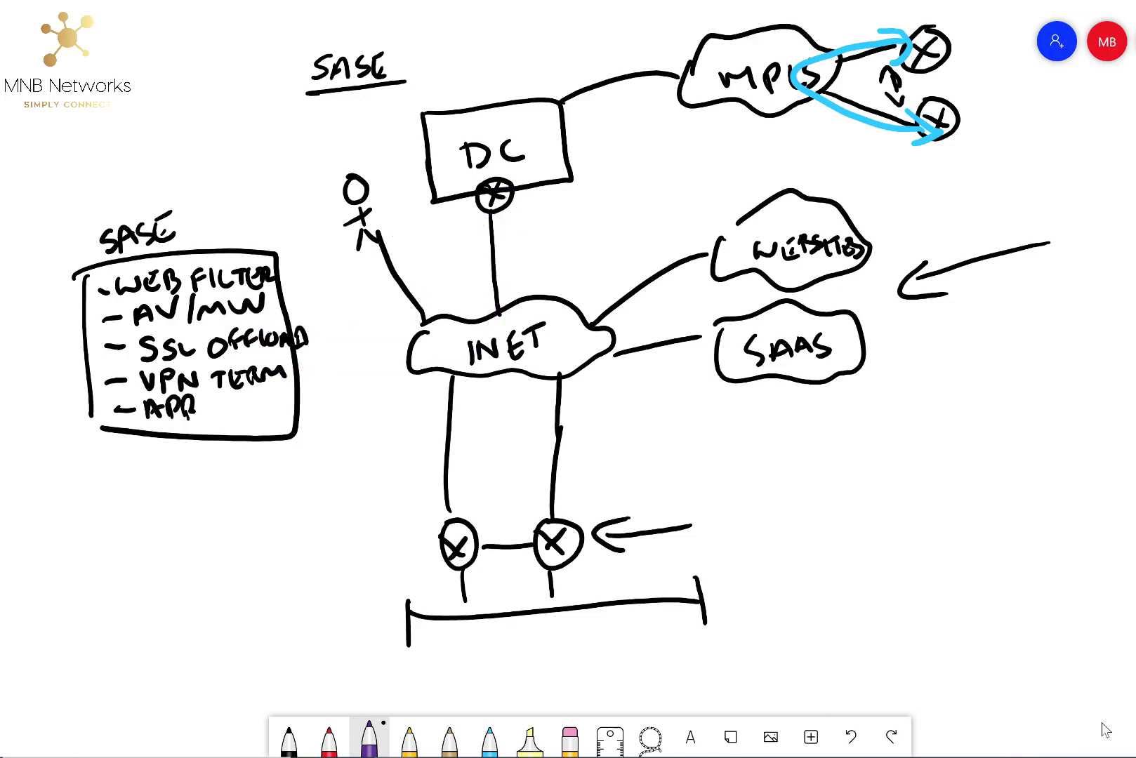
# In green, ring the INET cloud and draw a line down between the LAN routers
pyautogui.click(368, 738)
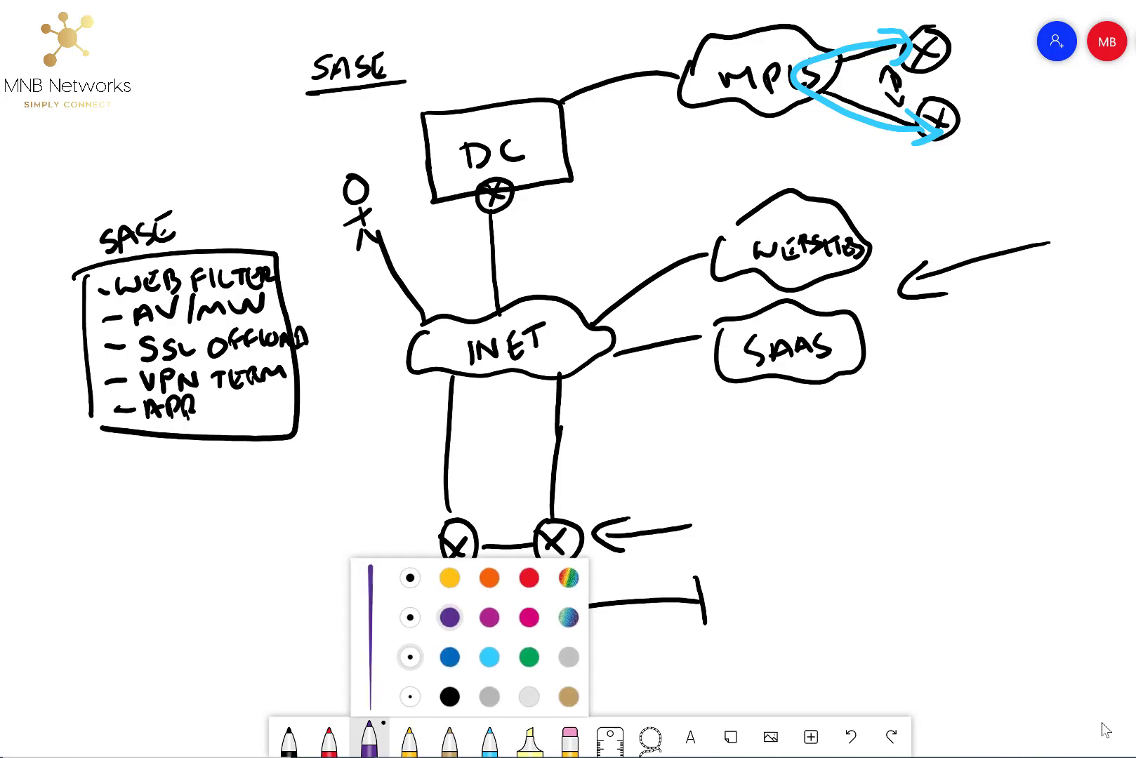
pyautogui.click(529, 657)
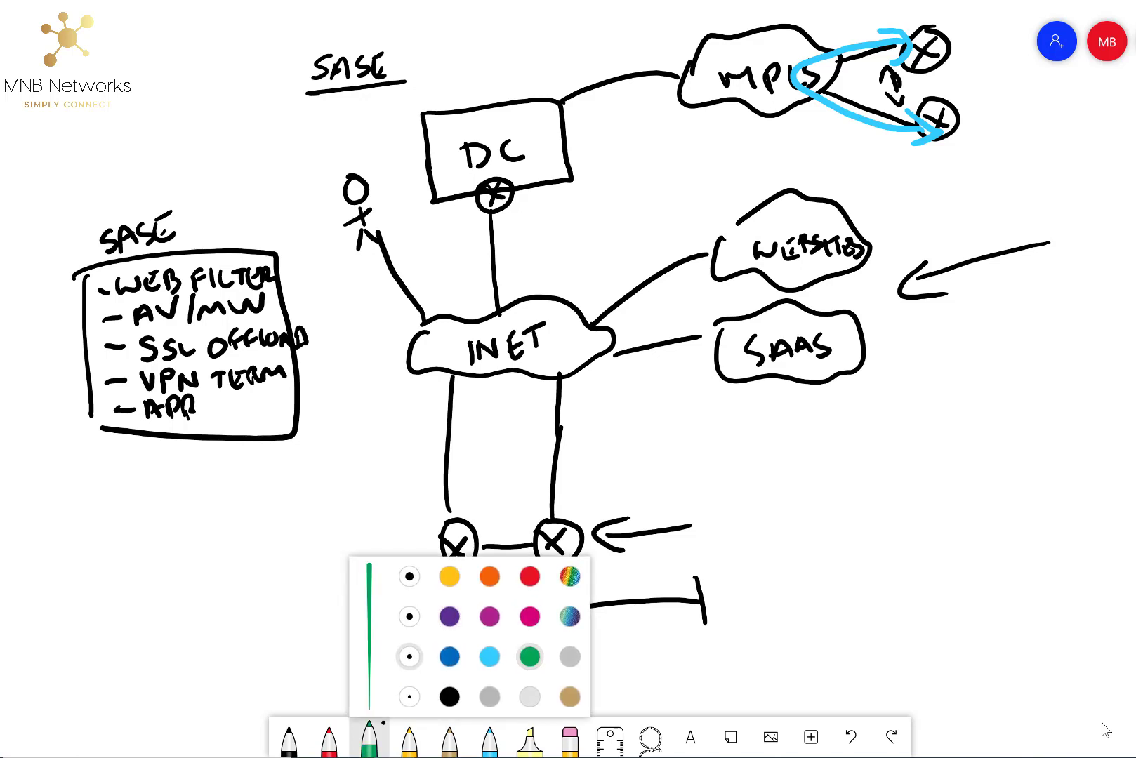
pyautogui.moveTo(555, 287)
pyautogui.mouseDown()
pyautogui.moveTo(446, 288)
pyautogui.moveTo(428, 390)
pyautogui.moveTo(597, 377)
pyautogui.moveTo(567, 286)
pyautogui.mouseUp()
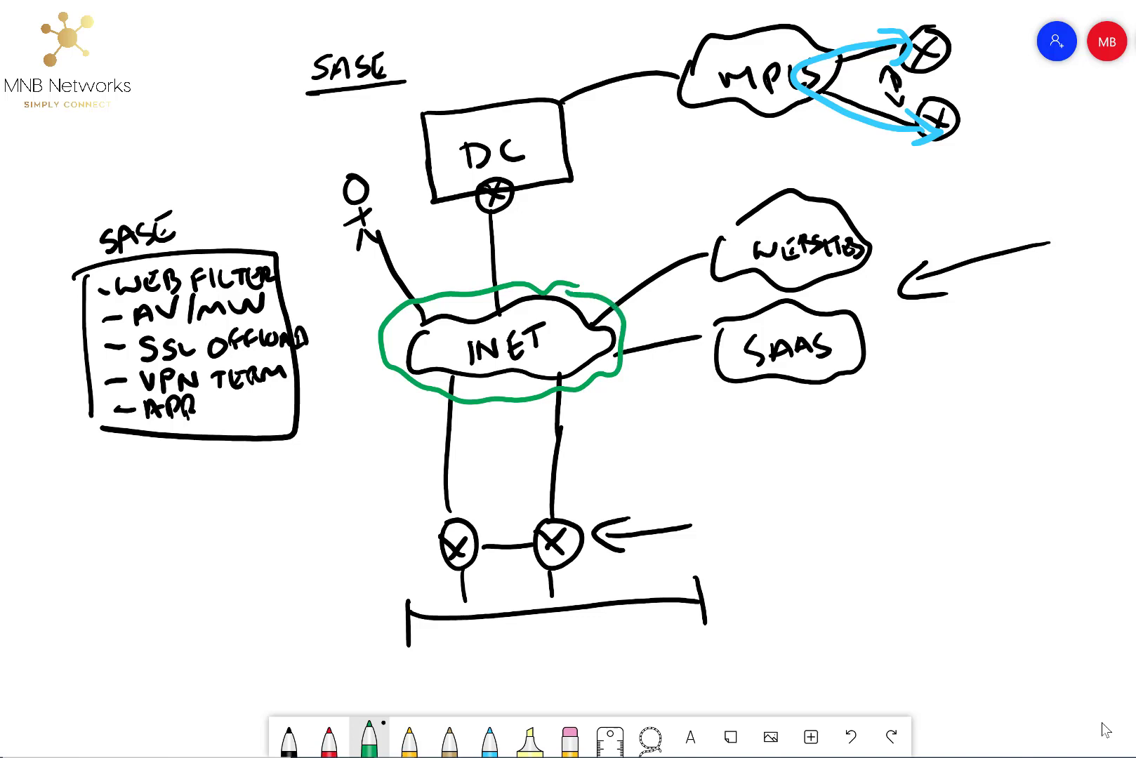
pyautogui.moveTo(500, 406); pyautogui.dragTo(500, 523)
# Add a green-linked branch site to the right with its own LAN bar, plus a black link to INET
pyautogui.moveTo(618, 379)
pyautogui.mouseDown()
pyautogui.moveTo(805, 453)
pyautogui.moveTo(829, 438)
pyautogui.moveTo(841, 458)
pyautogui.moveTo(826, 473)
pyautogui.moveTo(859, 497)
pyautogui.moveTo(921, 484)
pyautogui.mouseUp()
pyautogui.moveTo(915, 471); pyautogui.dragTo(927, 501)
pyautogui.moveTo(812, 495); pyautogui.dragTo(824, 529)
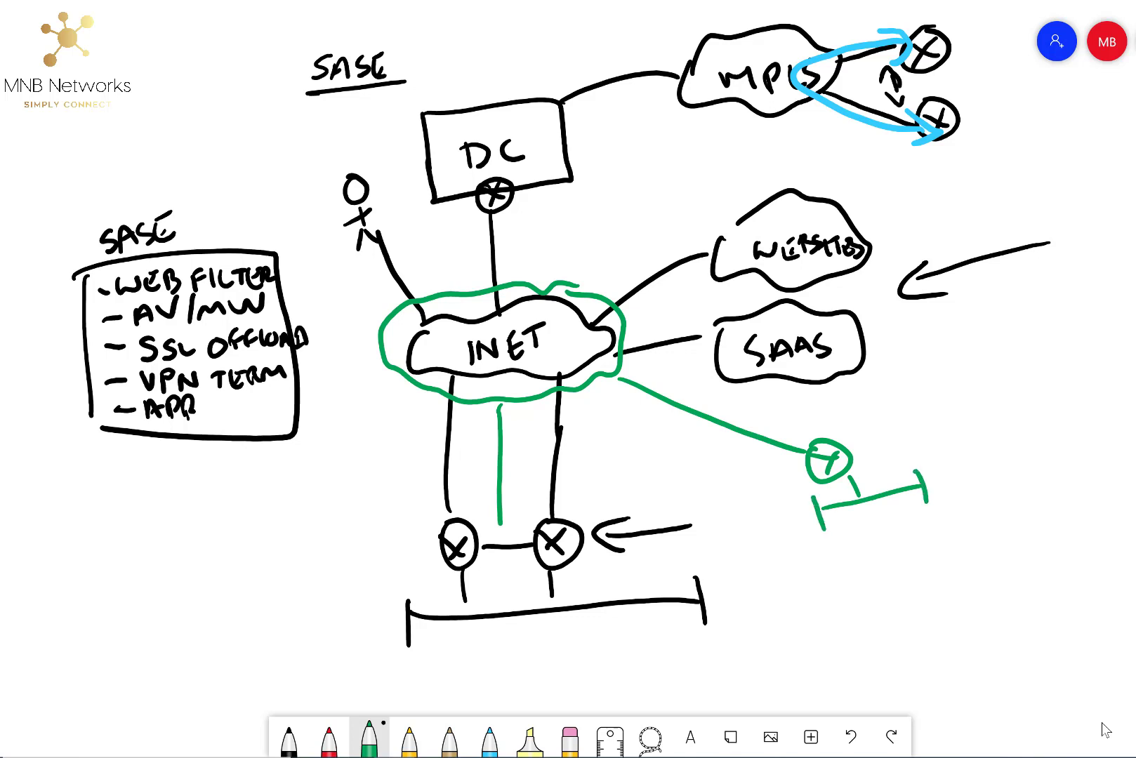
pyautogui.click(289, 737)
pyautogui.moveTo(812, 448); pyautogui.dragTo(625, 364)
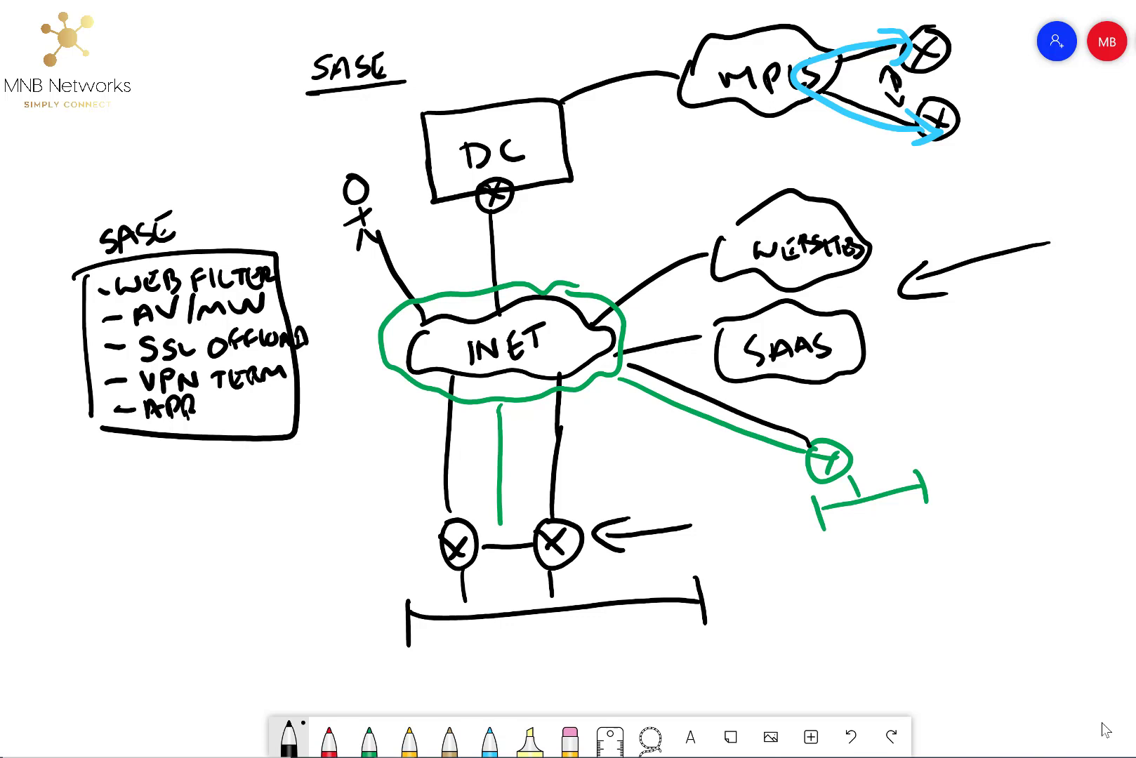
# Draw a light-blue dashed flow from the lower LAN up through INET to the right-hand site
pyautogui.click(490, 737)
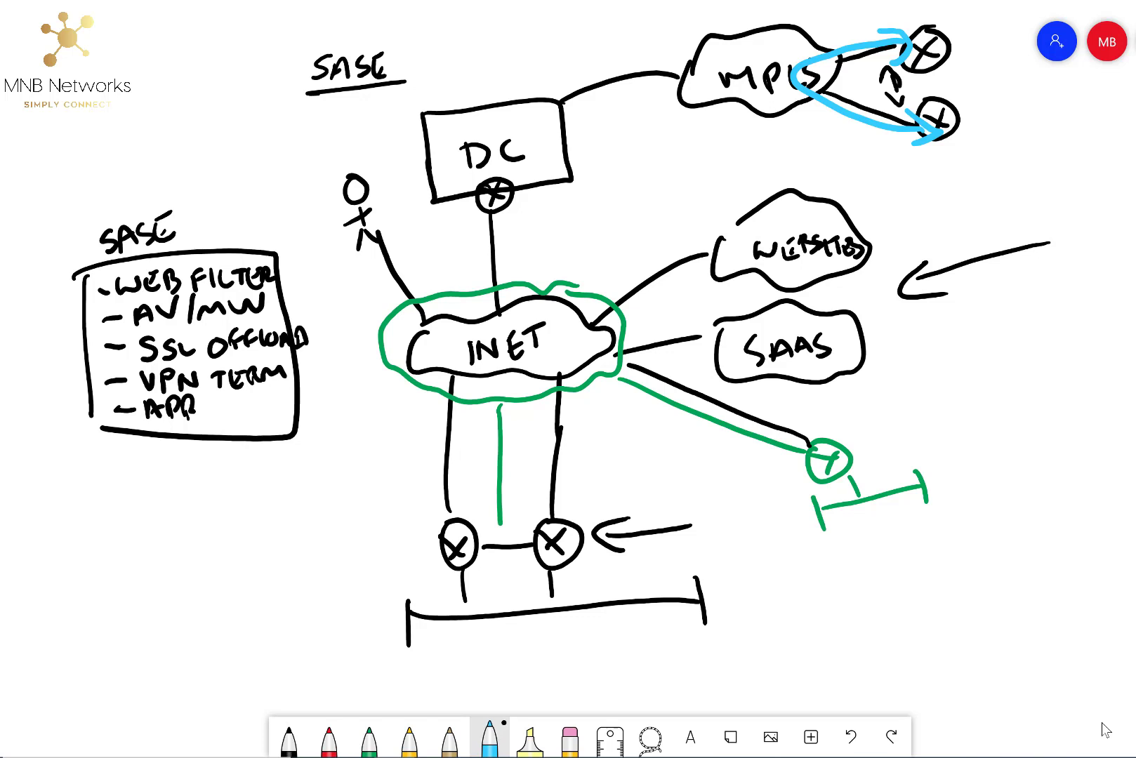
pyautogui.moveTo(497, 646)
pyautogui.mouseDown()
pyautogui.moveTo(511, 366)
pyautogui.moveTo(601, 348)
pyautogui.moveTo(853, 469)
pyautogui.moveTo(878, 465)
pyautogui.mouseUp()
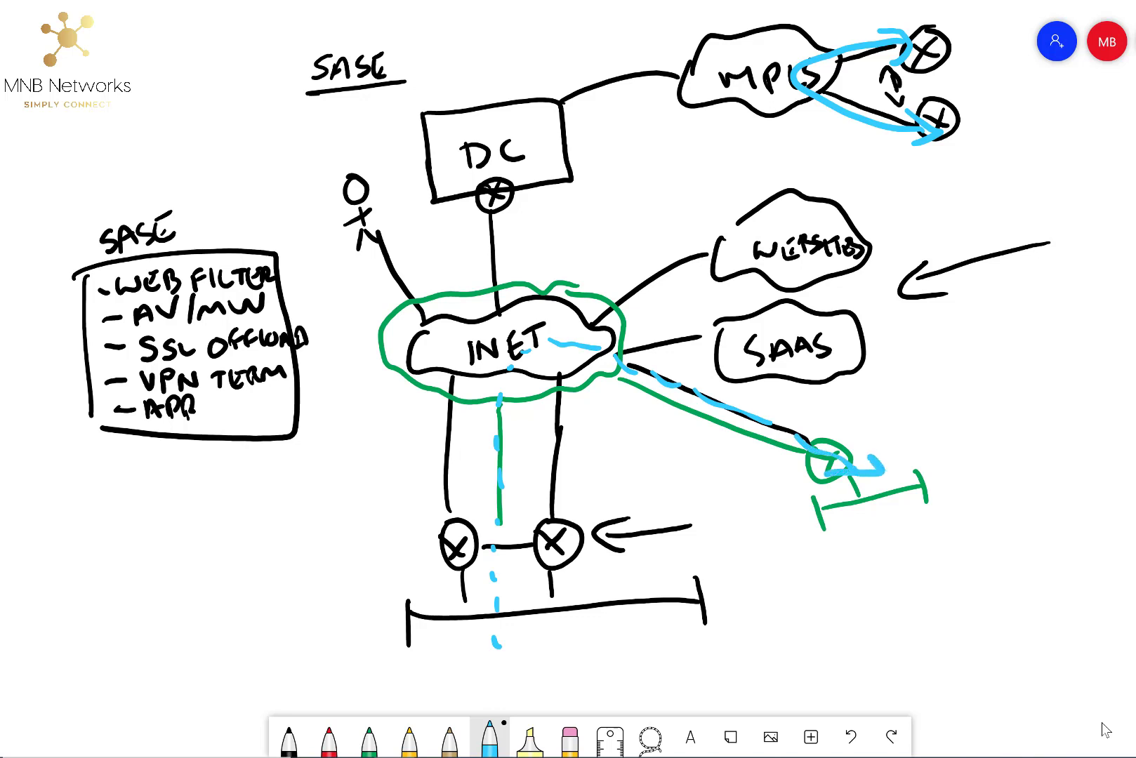
# In green, link DC's router to INET and write 10.10.10.0 under the branch site's LAN
pyautogui.click(370, 738)
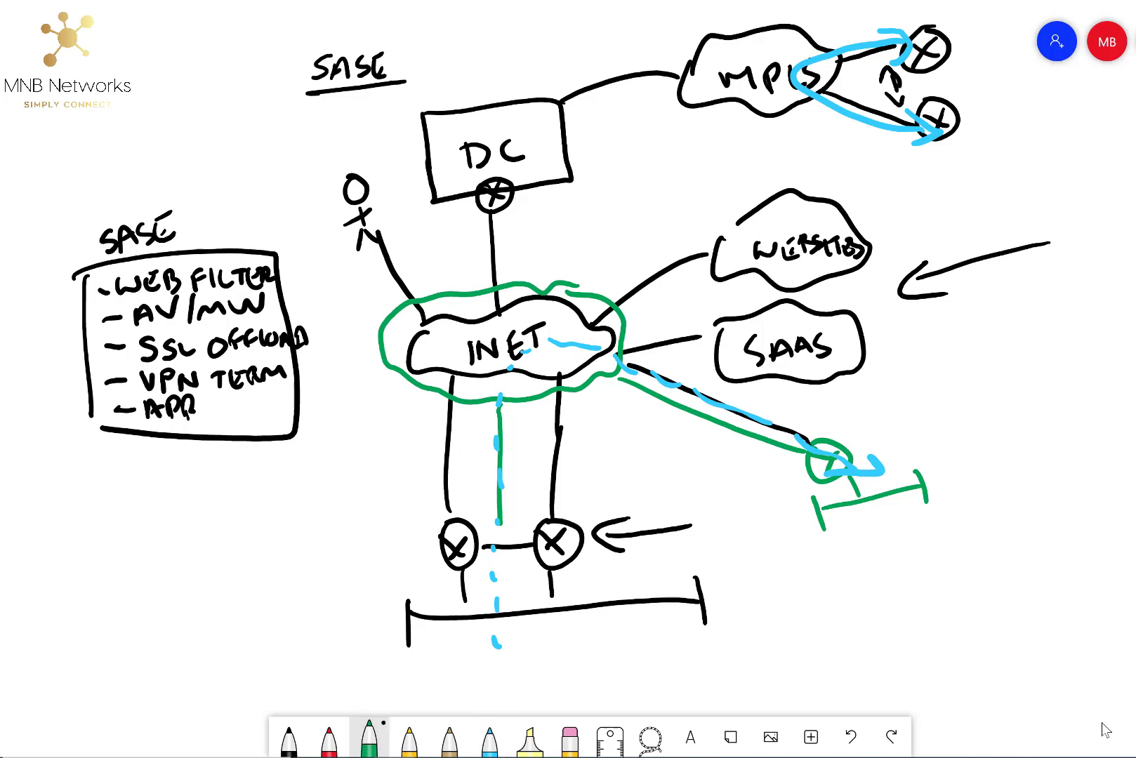
pyautogui.moveTo(503, 203); pyautogui.dragTo(501, 282)
pyautogui.moveTo(853, 526)
pyautogui.mouseDown()
pyautogui.moveTo(862, 547)
pyautogui.moveTo(874, 534)
pyautogui.moveTo(907, 535)
pyautogui.moveTo(962, 515)
pyautogui.moveTo(995, 485)
pyautogui.moveTo(1042, 490)
pyautogui.moveTo(1033, 467)
pyautogui.mouseUp()
pyautogui.click(894, 545)
pyautogui.click(952, 520)
pyautogui.click(1007, 497)
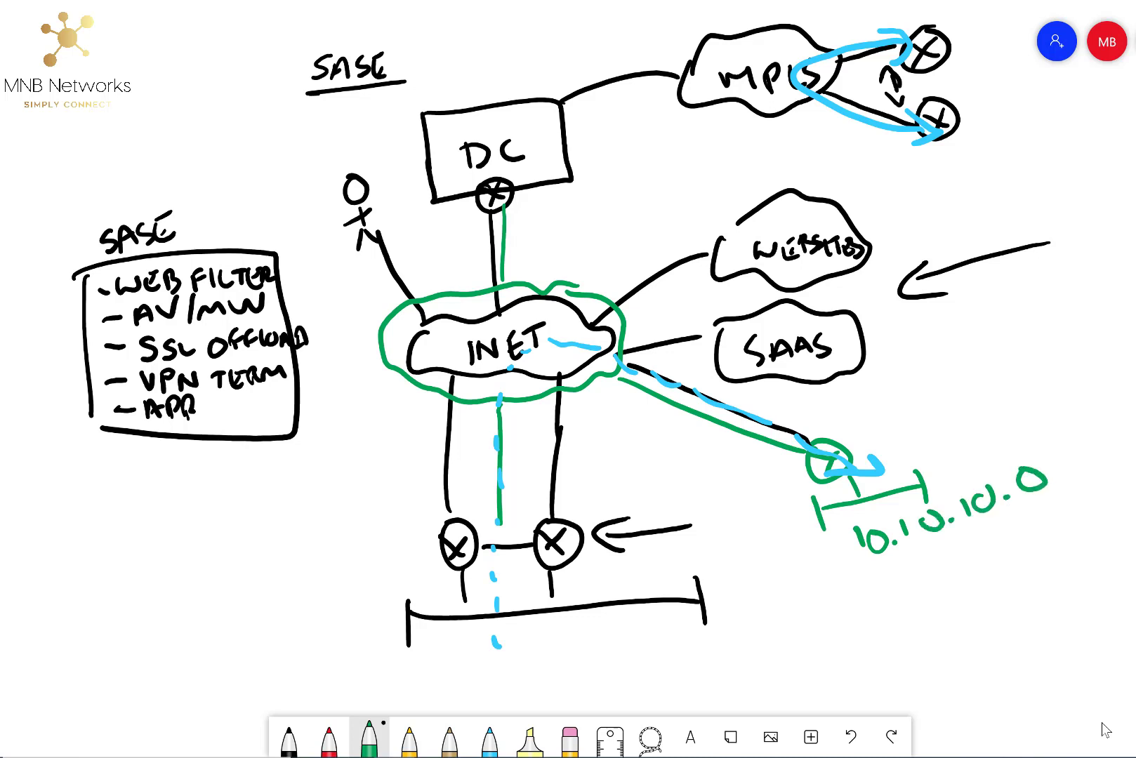
# Label the lower LAN 10.11.11.0/24 and append /24 to the 10.10.10.0 label
pyautogui.moveTo(470, 651)
pyautogui.mouseDown()
pyautogui.moveTo(474, 680)
pyautogui.moveTo(495, 656)
pyautogui.moveTo(526, 675)
pyautogui.mouseUp()
pyautogui.click(511, 672)
pyautogui.moveTo(542, 647)
pyautogui.mouseDown()
pyautogui.moveTo(548, 670)
pyautogui.moveTo(583, 670)
pyautogui.mouseUp()
pyautogui.moveTo(595, 644)
pyautogui.mouseDown()
pyautogui.moveTo(600, 668)
pyautogui.moveTo(635, 636)
pyautogui.moveTo(662, 666)
pyautogui.moveTo(713, 650)
pyautogui.moveTo(708, 659)
pyautogui.mouseUp()
pyautogui.click(618, 661)
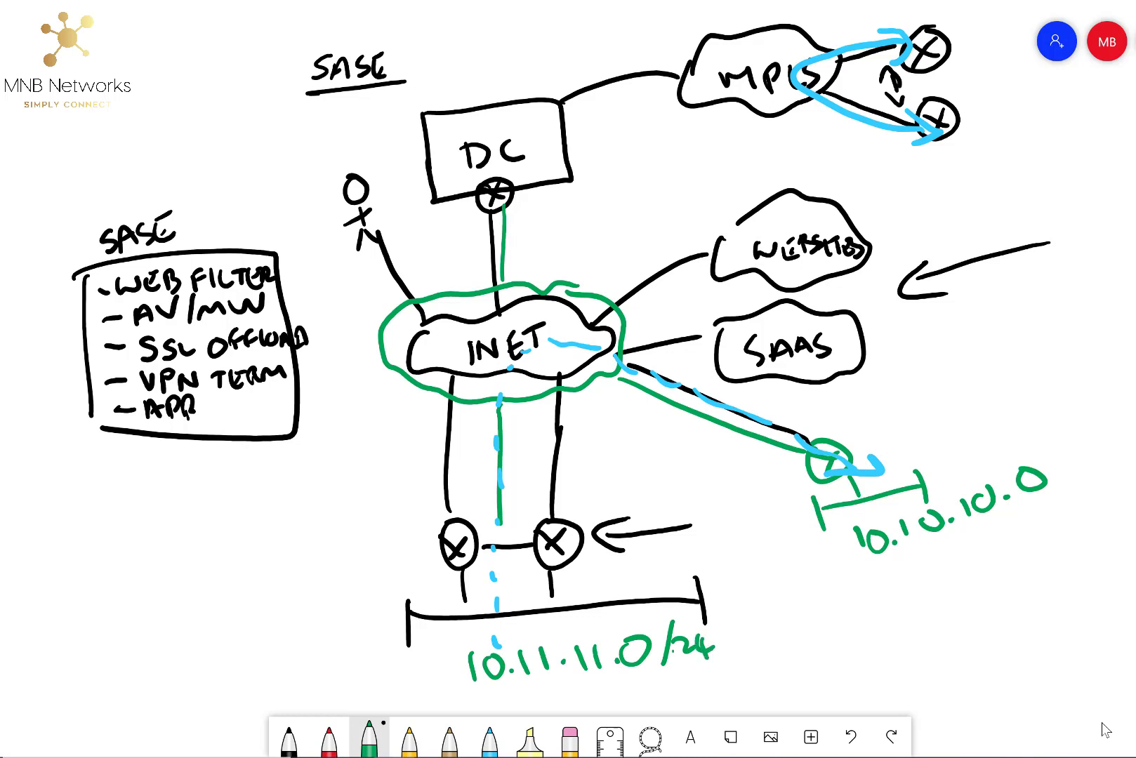
pyautogui.moveTo(1067, 449)
pyautogui.mouseDown()
pyautogui.moveTo(1058, 485)
pyautogui.moveTo(1132, 471)
pyautogui.mouseUp()
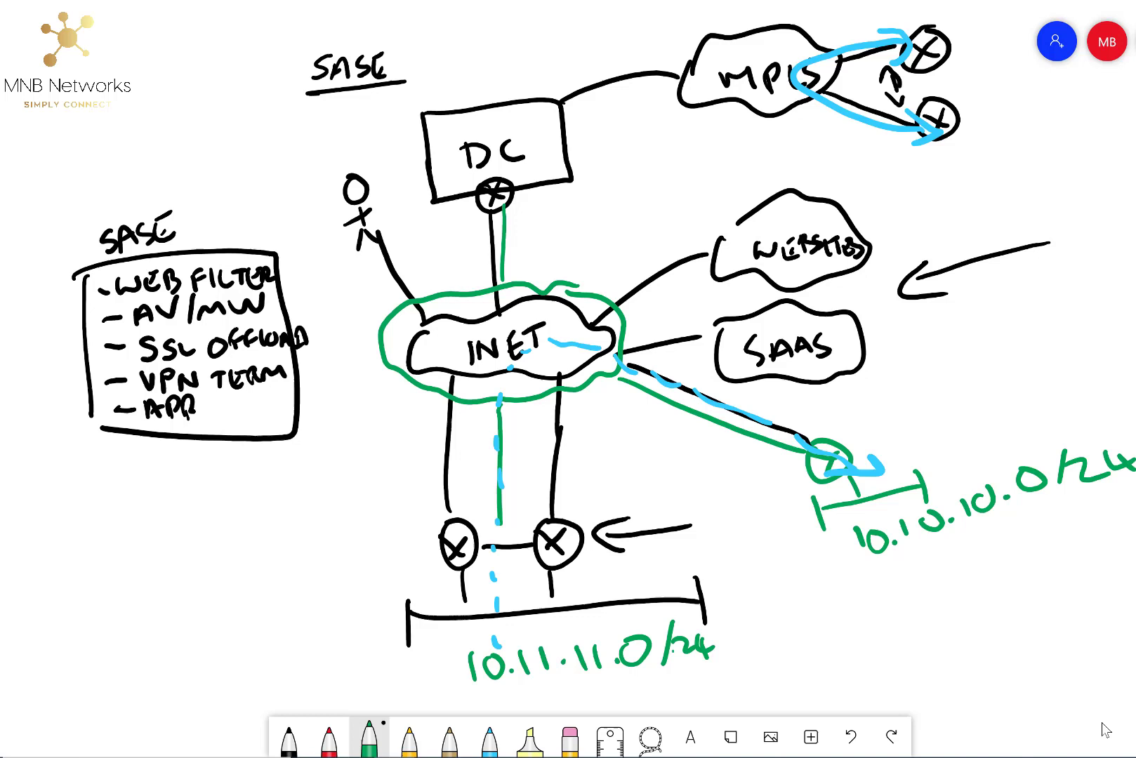
# In red, draw dashed tunnels from the left router, right router and branch site to the SASE box
pyautogui.click(329, 738)
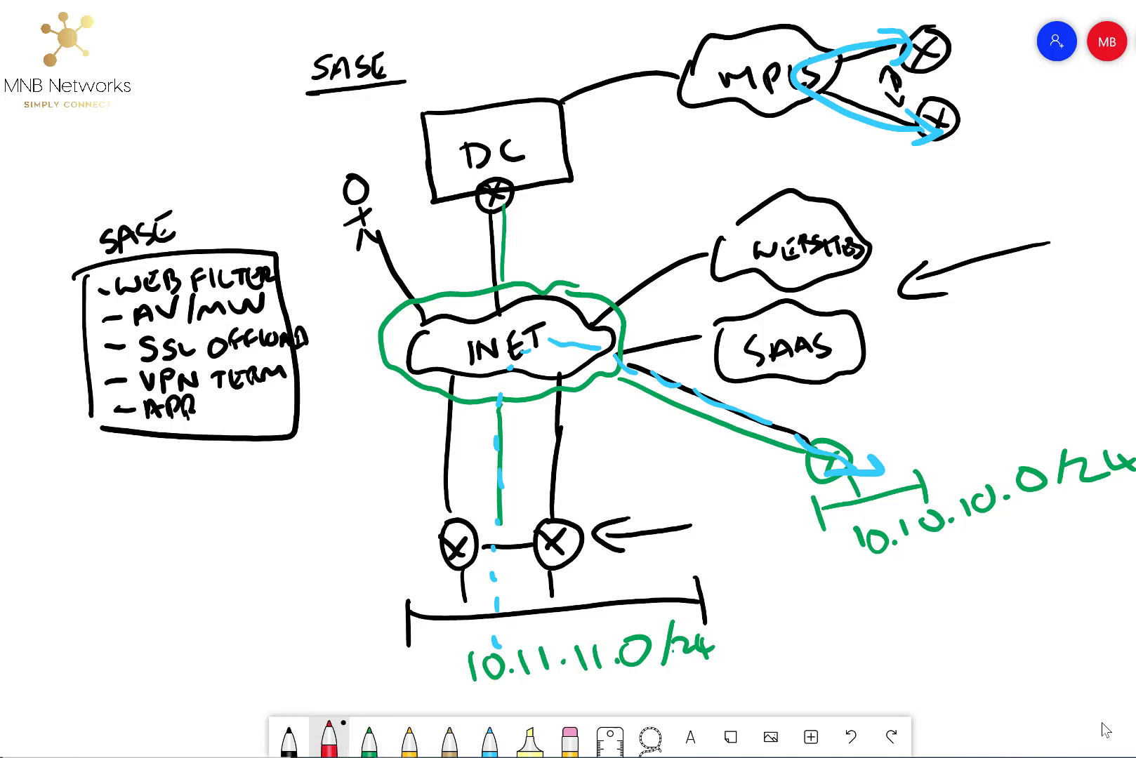
pyautogui.moveTo(458, 516)
pyautogui.mouseDown()
pyautogui.moveTo(450, 424)
pyautogui.moveTo(414, 374)
pyautogui.moveTo(296, 349)
pyautogui.mouseUp()
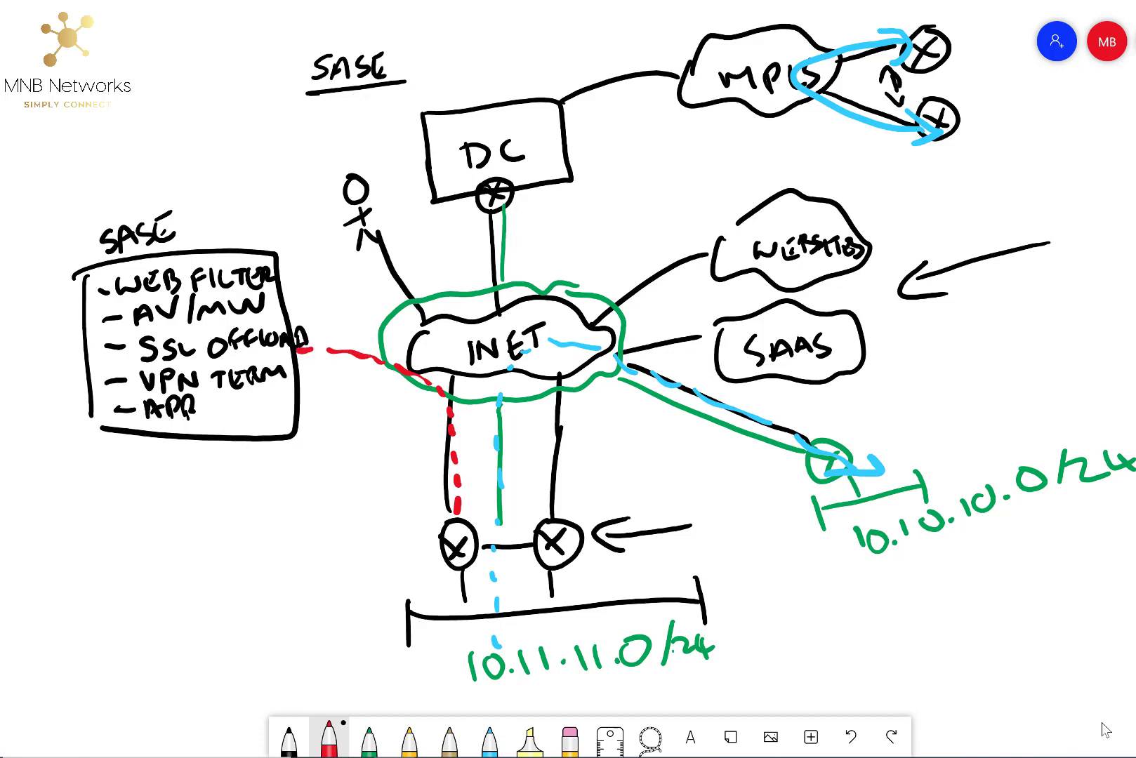
pyautogui.moveTo(552, 521)
pyautogui.mouseDown()
pyautogui.moveTo(525, 444)
pyautogui.moveTo(486, 396)
pyautogui.moveTo(405, 351)
pyautogui.moveTo(294, 328)
pyautogui.mouseUp()
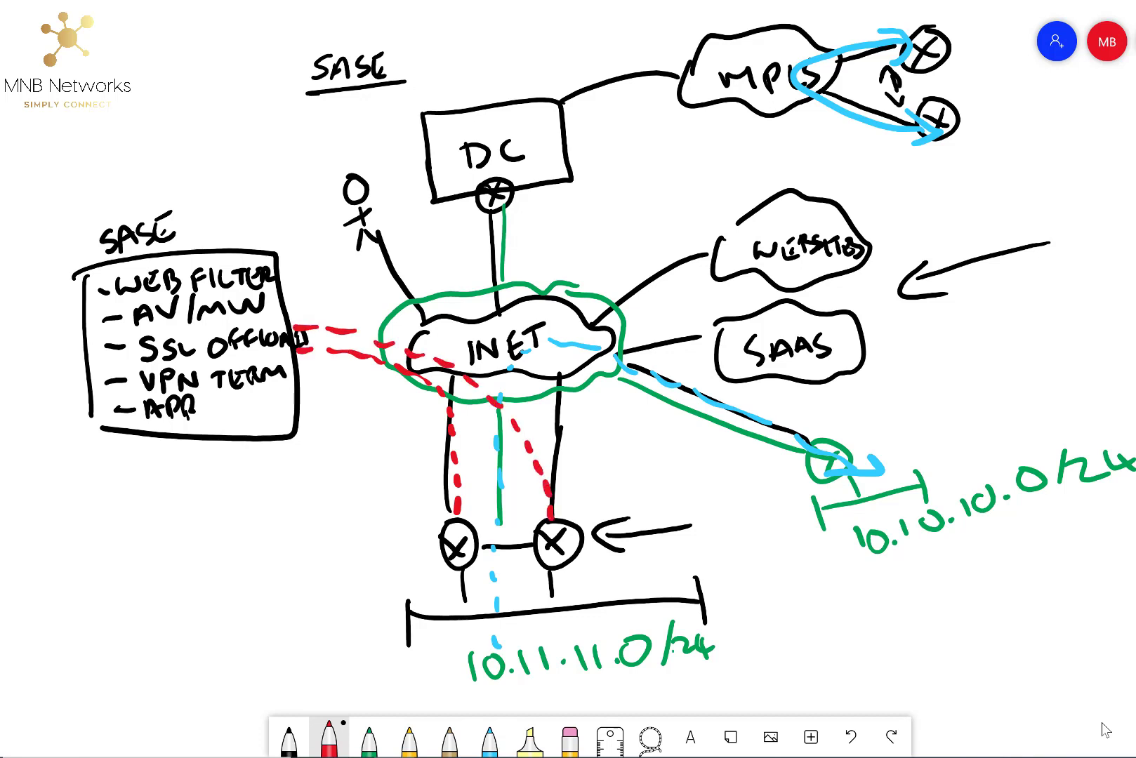
pyautogui.moveTo(803, 433)
pyautogui.mouseDown()
pyautogui.moveTo(566, 342)
pyautogui.moveTo(275, 310)
pyautogui.mouseUp()
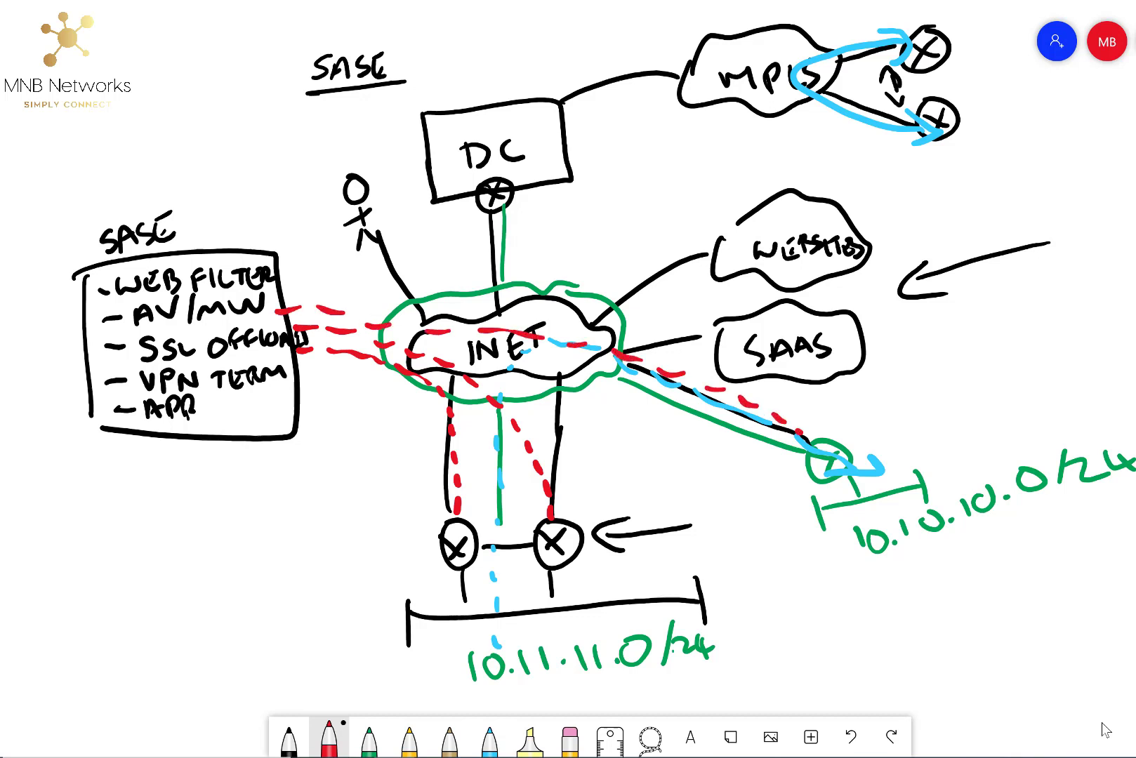
# Switch the pen to orange and circle the WEBSITES and SAAS clouds
pyautogui.click(368, 738)
pyautogui.click(369, 738)
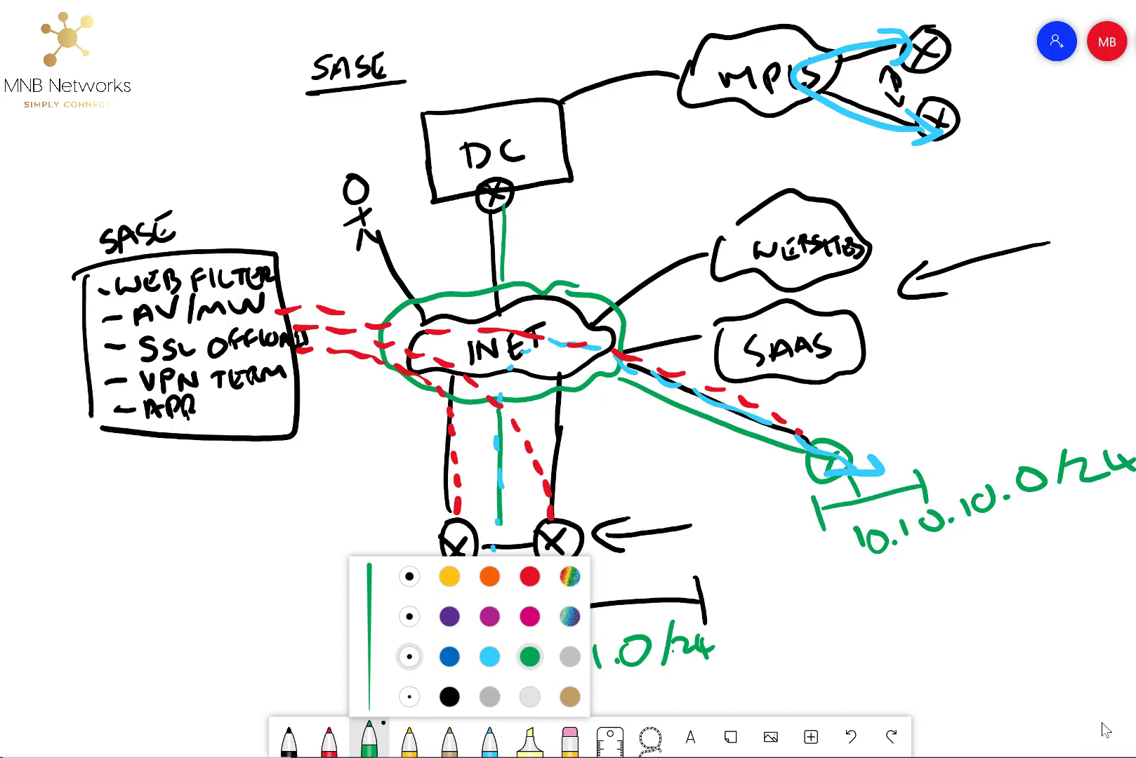
pyautogui.click(489, 576)
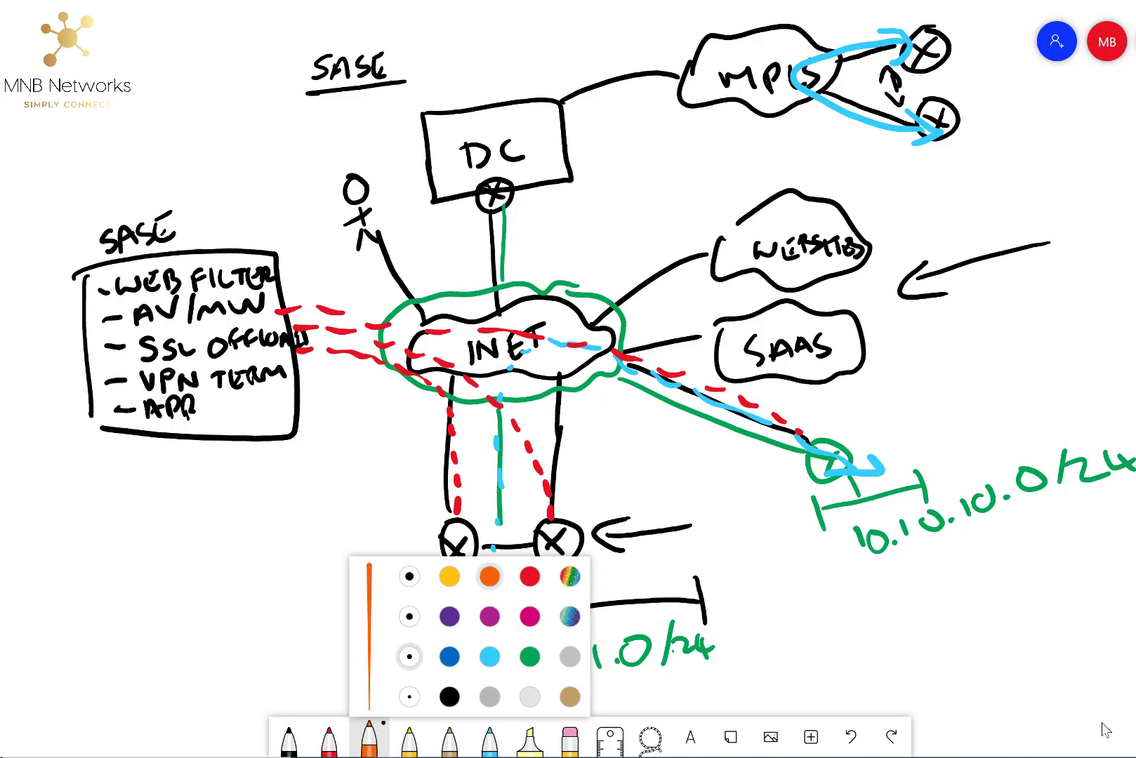
pyautogui.moveTo(793, 185)
pyautogui.mouseDown()
pyautogui.moveTo(793, 308)
pyautogui.moveTo(842, 186)
pyautogui.mouseUp()
pyautogui.moveTo(784, 302)
pyautogui.mouseDown()
pyautogui.moveTo(698, 348)
pyautogui.moveTo(808, 303)
pyautogui.mouseUp()
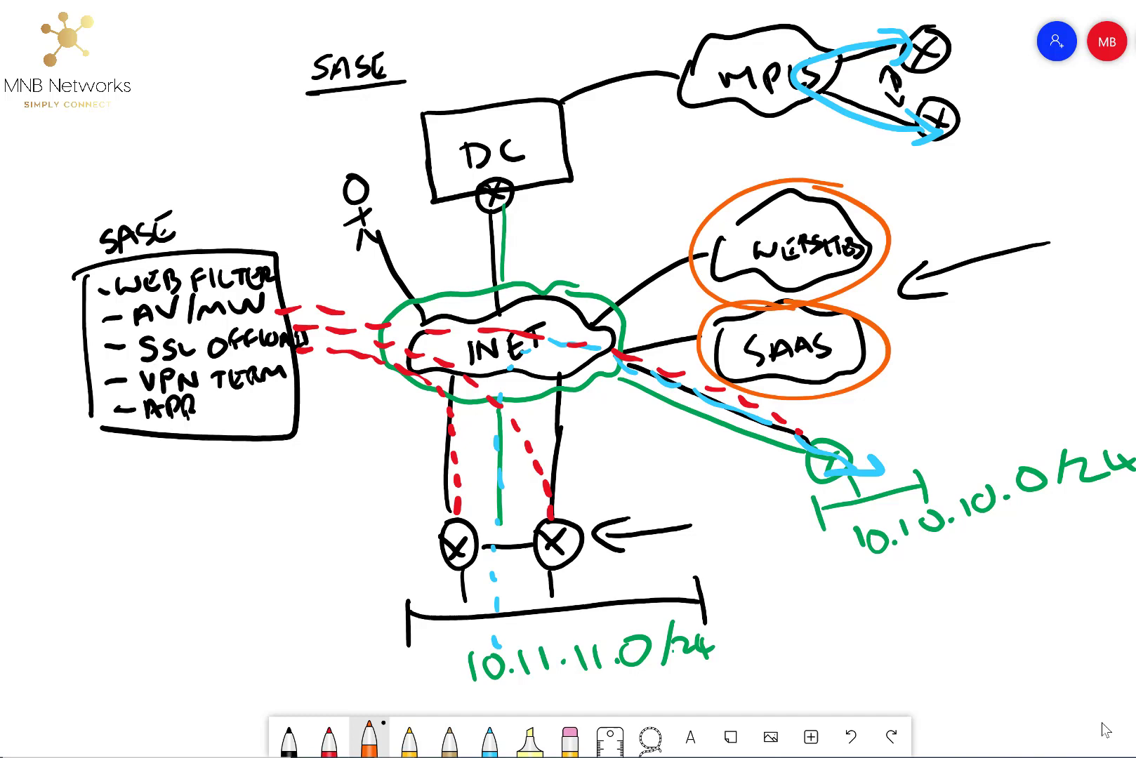
# Draw an orange curve from the lower LAN to the SASE box and hatch the box's edge
pyautogui.moveTo(469, 662)
pyautogui.mouseDown()
pyautogui.moveTo(455, 465)
pyautogui.moveTo(362, 344)
pyautogui.moveTo(242, 321)
pyautogui.mouseUp()
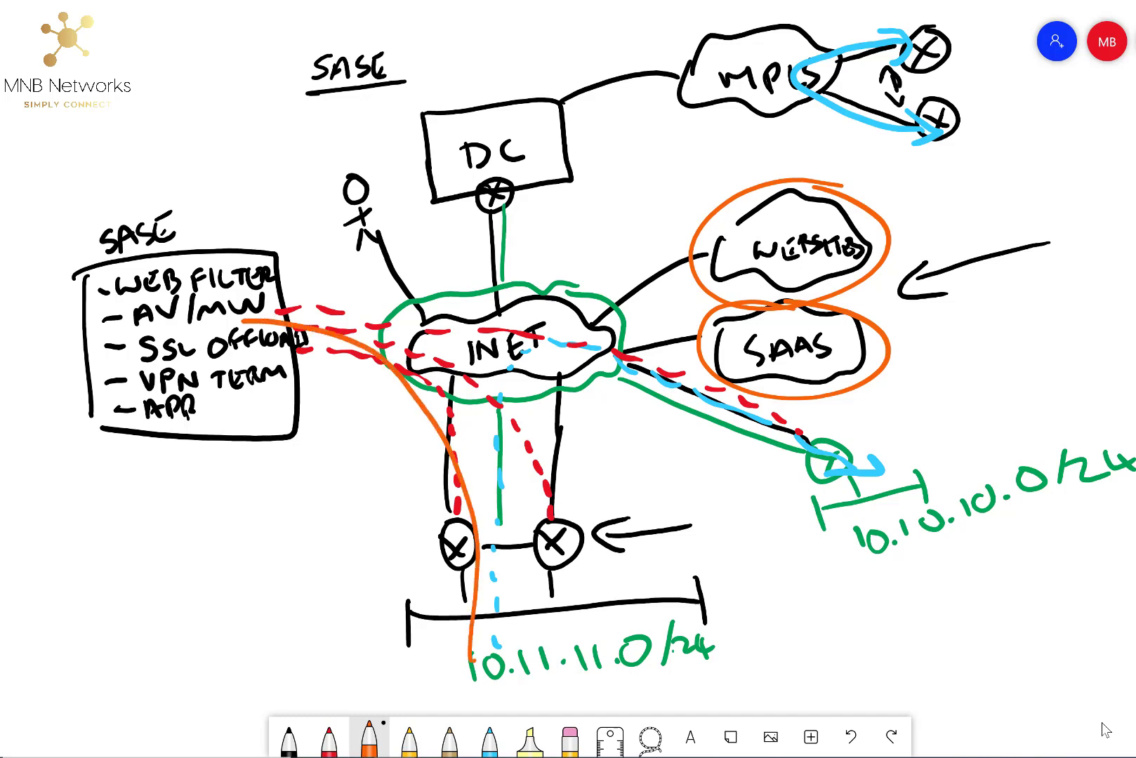
pyautogui.moveTo(280, 264); pyautogui.dragTo(305, 251)
pyautogui.moveTo(282, 275); pyautogui.dragTo(316, 255)
pyautogui.moveTo(273, 304); pyautogui.dragTo(307, 288)
pyautogui.moveTo(293, 341)
pyautogui.mouseDown()
pyautogui.moveTo(317, 332)
pyautogui.moveTo(324, 360)
pyautogui.mouseUp()
pyautogui.moveTo(228, 401); pyautogui.dragTo(253, 395)
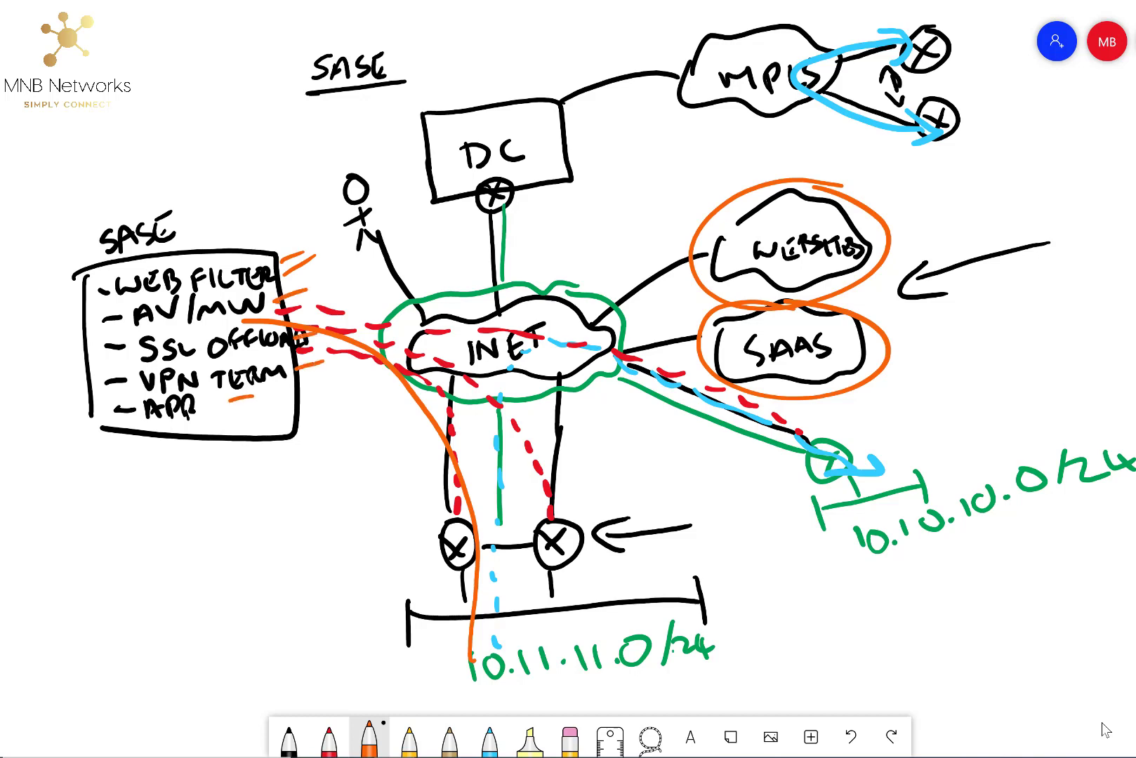
# Circle SSL, WEB FILTER and AV/MW in the SASE list in orange
pyautogui.moveTo(150, 328); pyautogui.dragTo(159, 324)
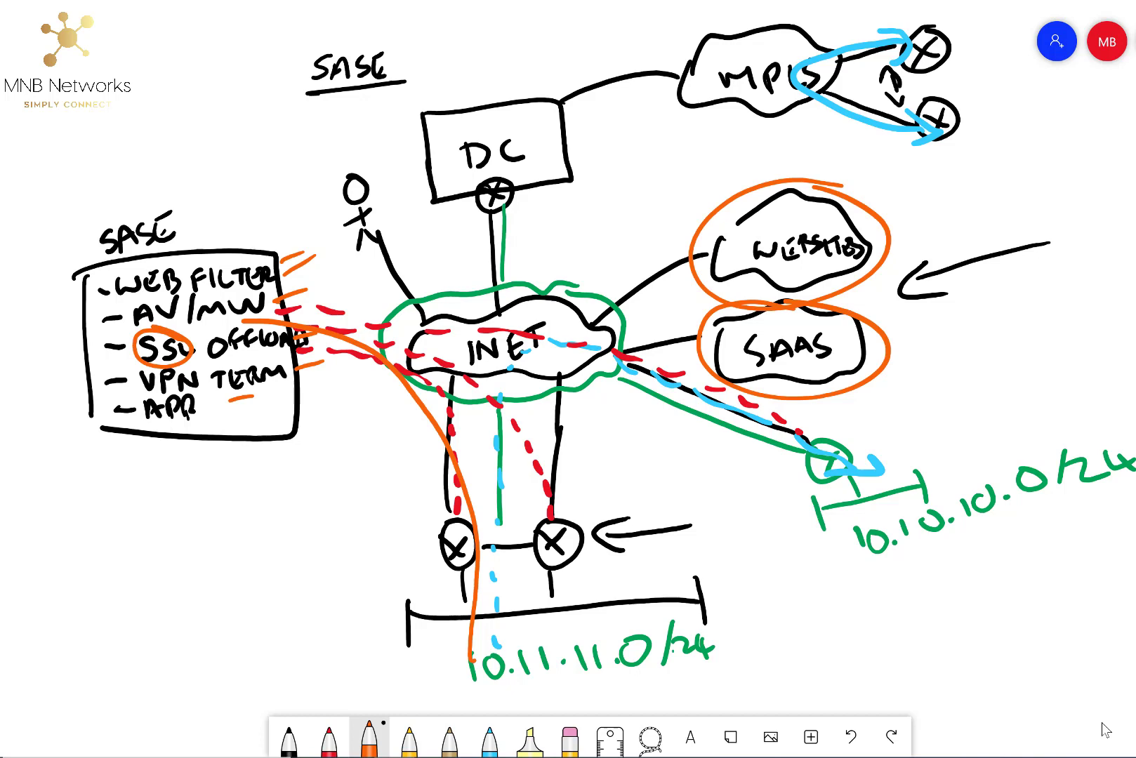
pyautogui.moveTo(254, 253)
pyautogui.mouseDown()
pyautogui.moveTo(108, 258)
pyautogui.moveTo(270, 279)
pyautogui.mouseUp()
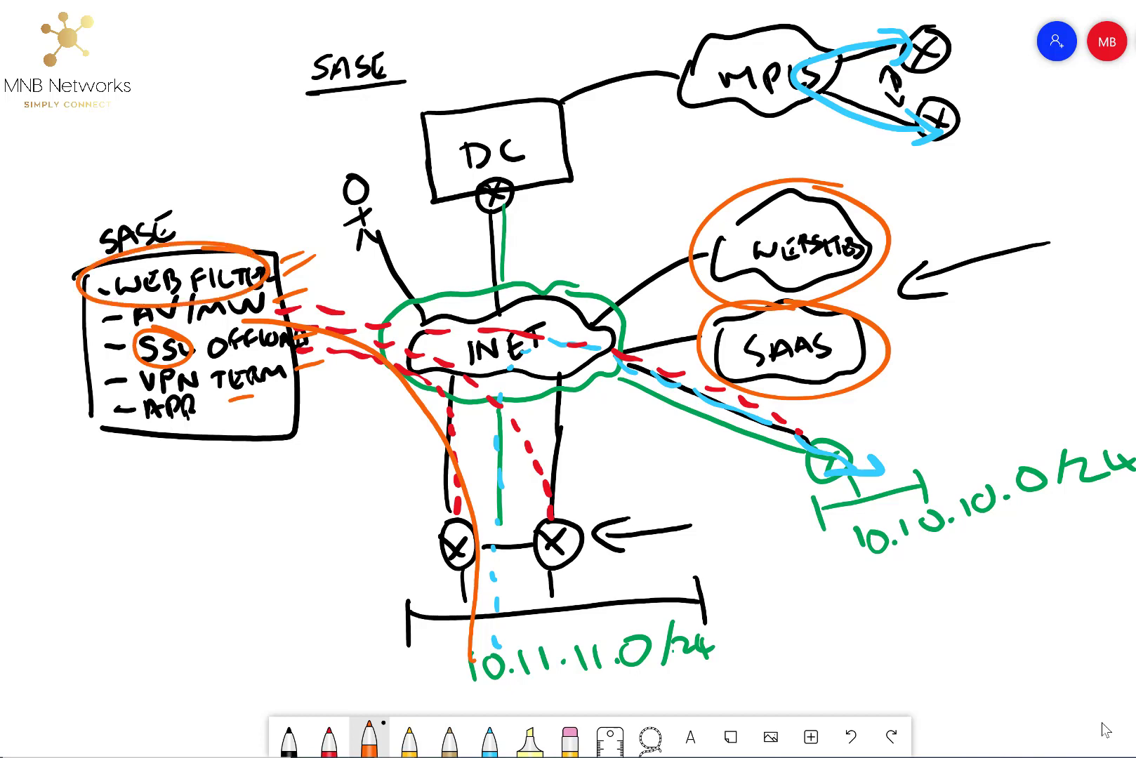
pyautogui.moveTo(246, 284)
pyautogui.mouseDown()
pyautogui.moveTo(215, 282)
pyautogui.moveTo(261, 291)
pyautogui.moveTo(218, 288)
pyautogui.mouseUp()
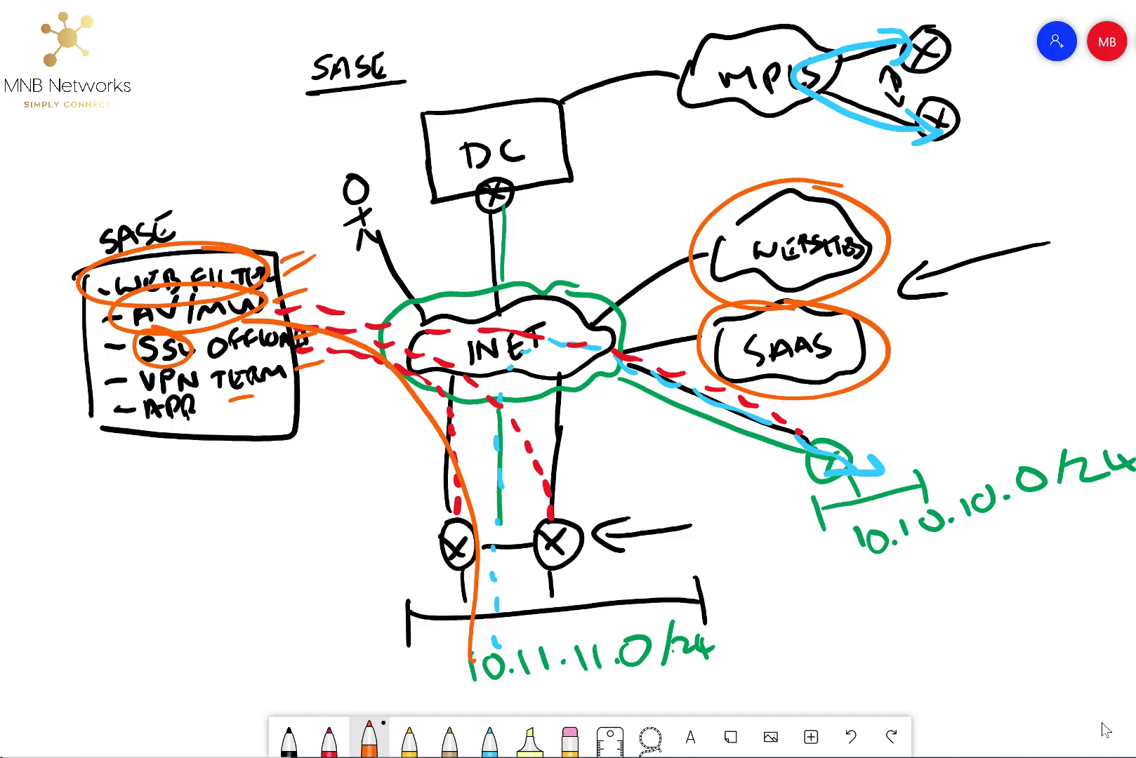
# Draw an orange ellipse under 10.11.11.0/24 and orange arrows from the list to WEBSITES and SAAS
pyautogui.moveTo(491, 691)
pyautogui.mouseDown()
pyautogui.moveTo(526, 681)
pyautogui.moveTo(485, 693)
pyautogui.moveTo(495, 687)
pyautogui.mouseUp()
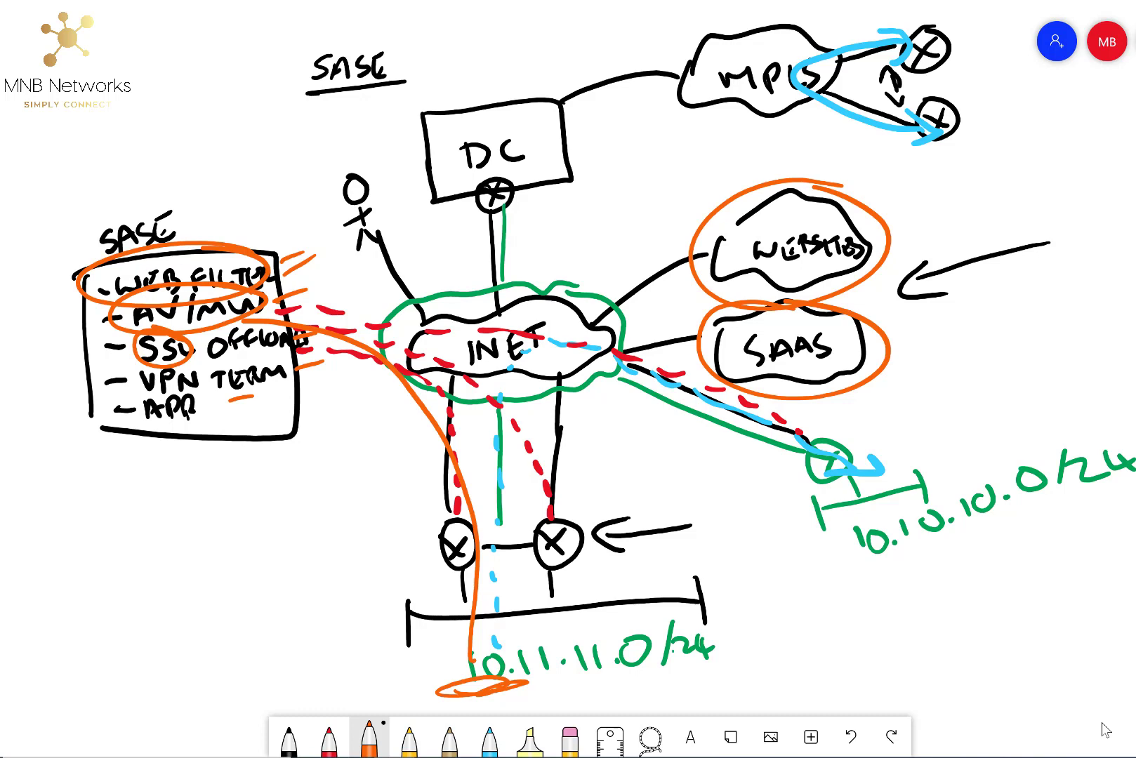
pyautogui.moveTo(249, 318)
pyautogui.mouseDown()
pyautogui.moveTo(598, 324)
pyautogui.moveTo(821, 242)
pyautogui.moveTo(804, 269)
pyautogui.mouseUp()
pyautogui.moveTo(255, 314)
pyautogui.mouseDown()
pyautogui.moveTo(836, 380)
pyautogui.moveTo(778, 393)
pyautogui.mouseUp()
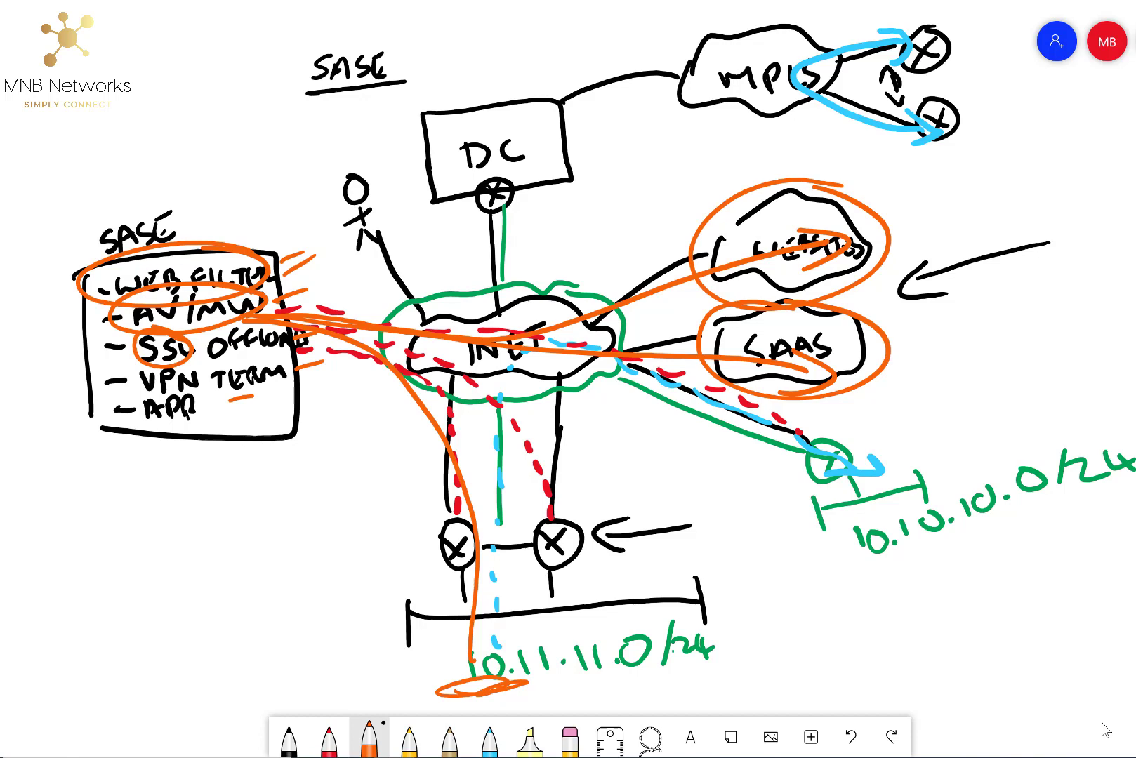
# Ring the SASE heading in orange and handwrite GLOBAL above it with a downward arrow
pyautogui.moveTo(164, 188)
pyautogui.mouseDown()
pyautogui.moveTo(102, 209)
pyautogui.moveTo(123, 194)
pyautogui.mouseUp()
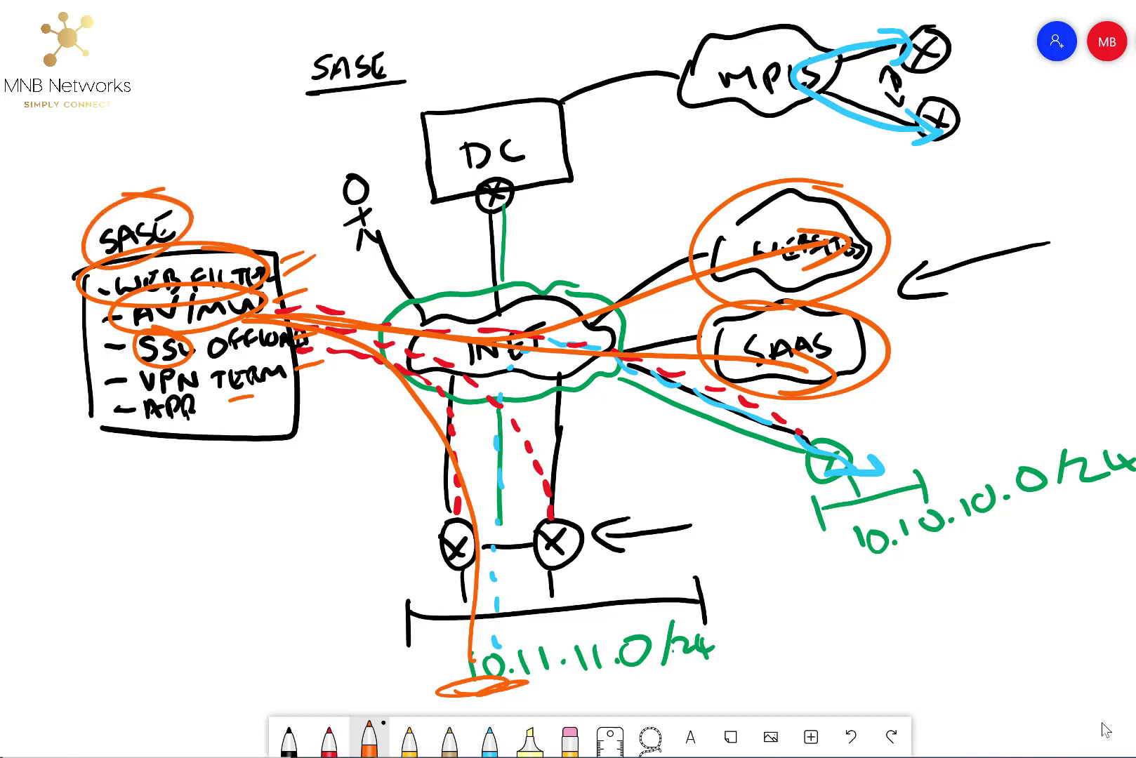
pyautogui.moveTo(116, 139)
pyautogui.mouseDown()
pyautogui.moveTo(102, 158)
pyautogui.moveTo(148, 160)
pyautogui.moveTo(170, 138)
pyautogui.moveTo(184, 150)
pyautogui.moveTo(201, 118)
pyautogui.moveTo(224, 131)
pyautogui.moveTo(208, 234)
pyautogui.moveTo(222, 203)
pyautogui.mouseUp()
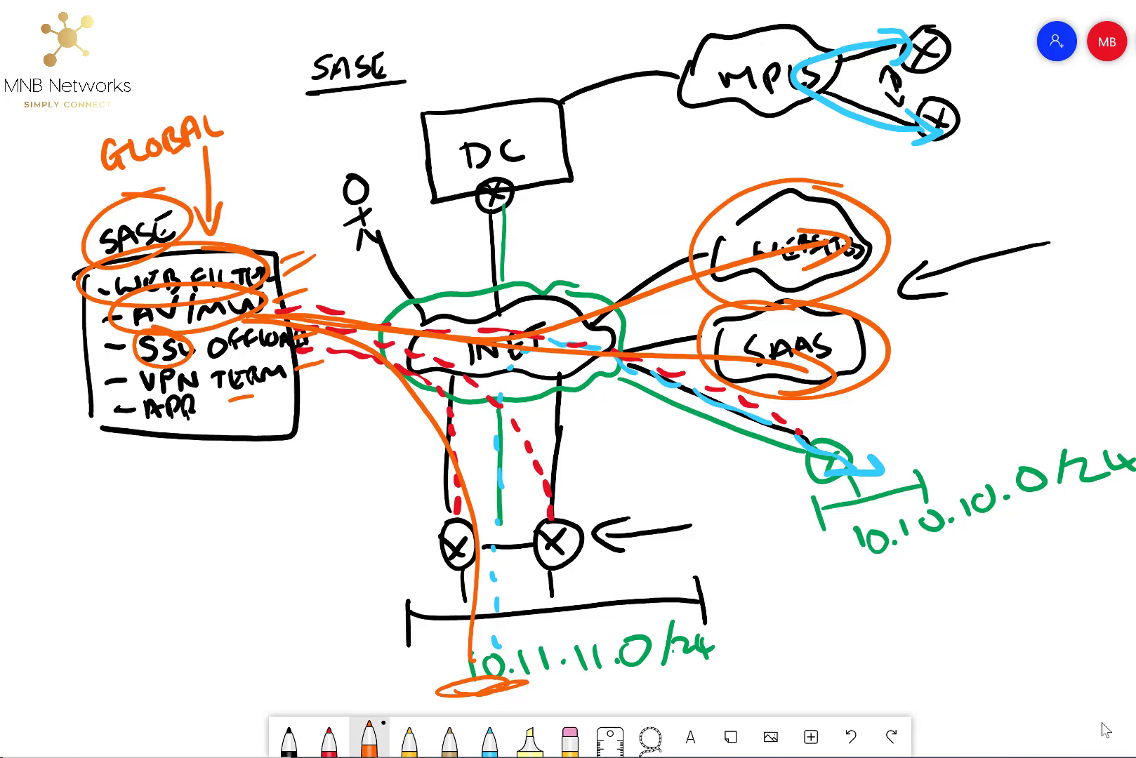